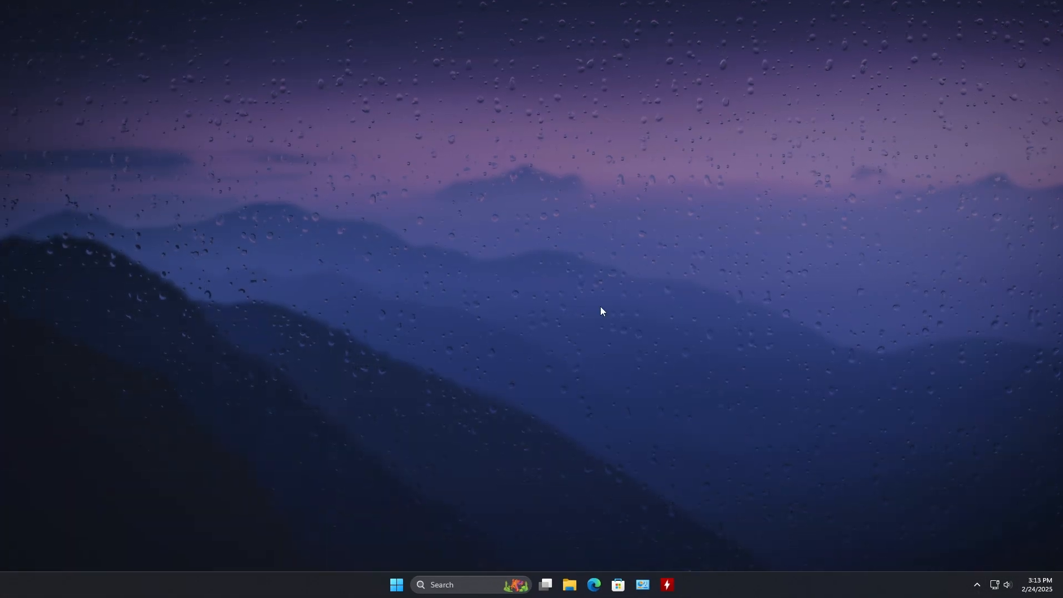
# Launch Rufus and load the Nobara-41-Official-2025-02-20.iso image from Downloads as the boot selection
pyautogui.click(453, 584)
pyautogui.write('rufus-4.6.exe')
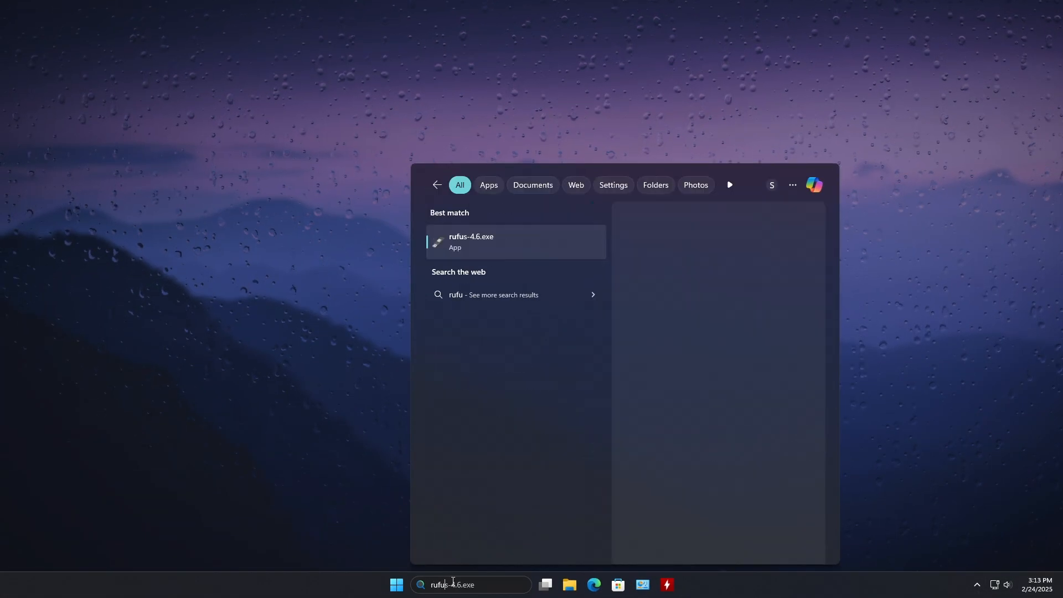
pyautogui.click(490, 235)
pyautogui.click(640, 203)
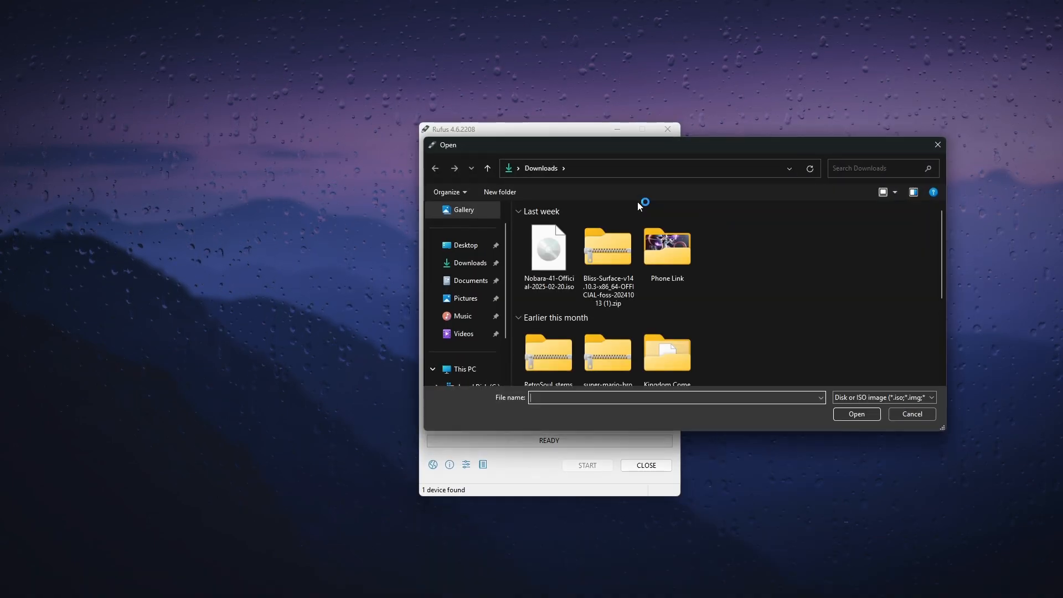
pyautogui.click(544, 269)
pyautogui.doubleClick(544, 269)
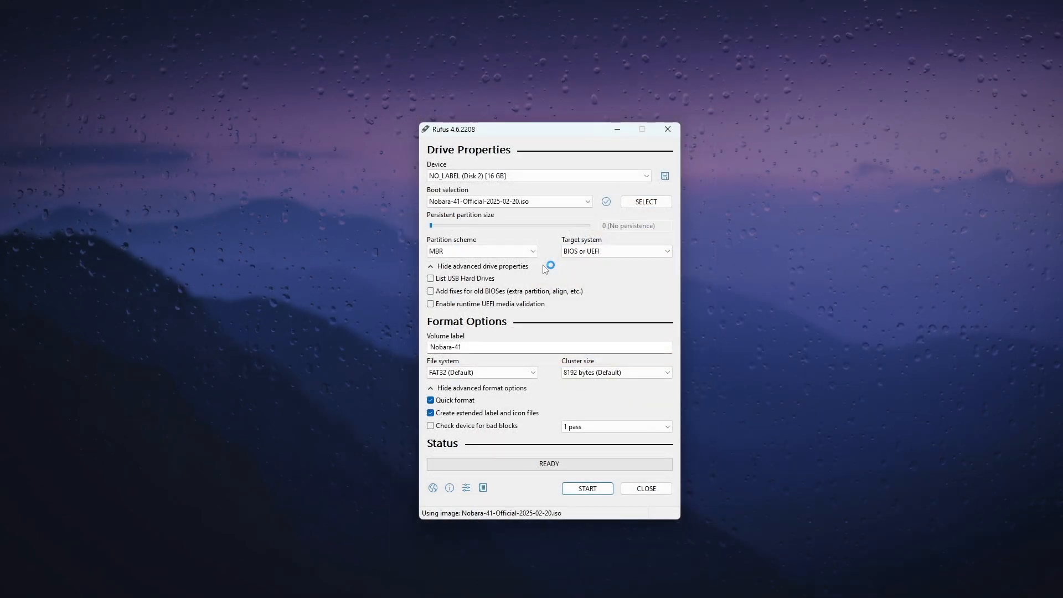
# Set the partition scheme to GPT and write the image to the USB drive in DD Image mode, accepting the data erasure
pyautogui.click(504, 252)
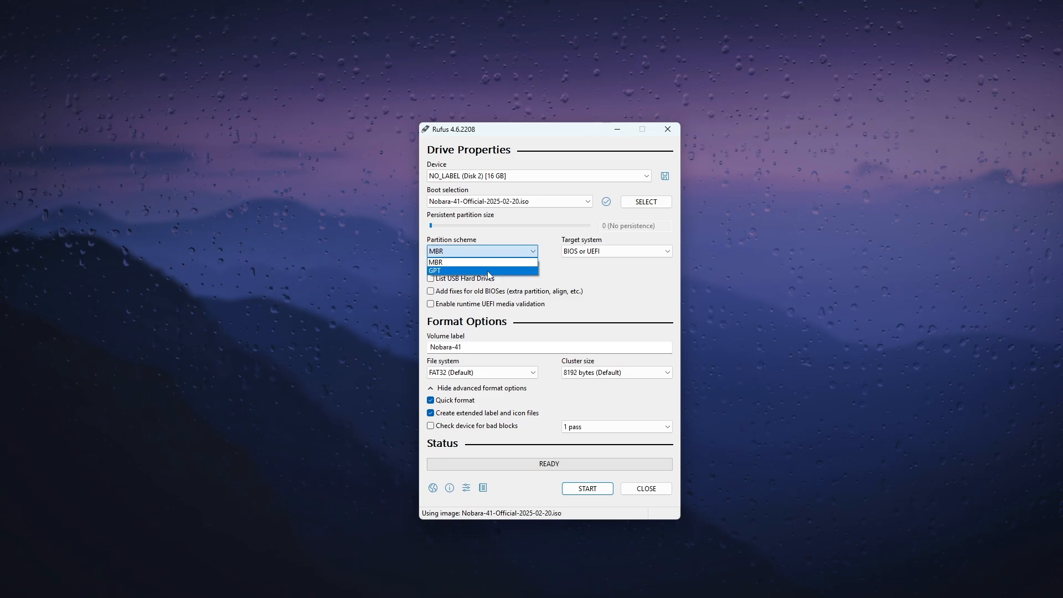
pyautogui.click(487, 271)
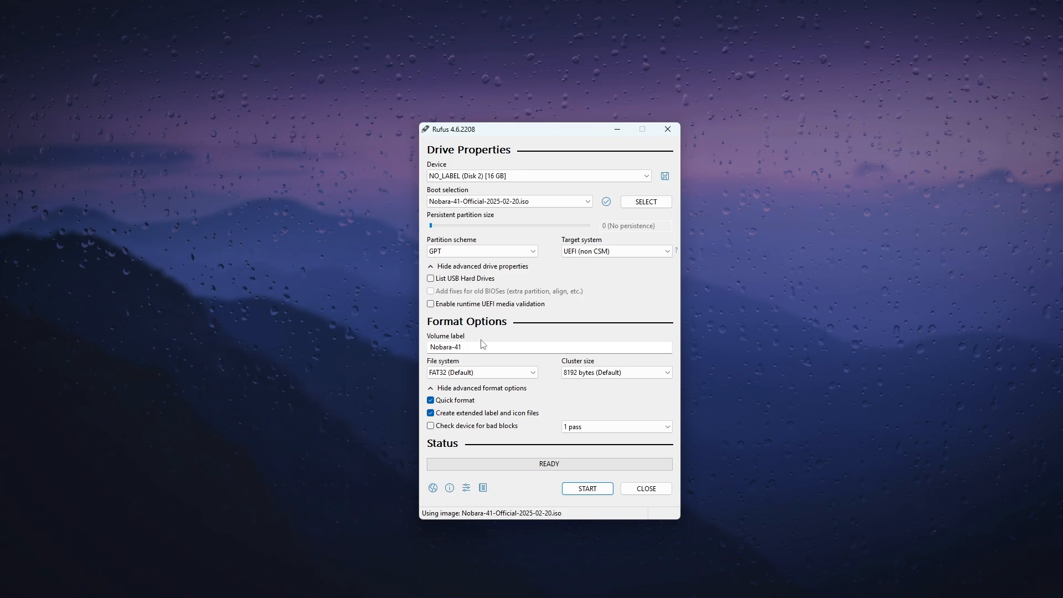
pyautogui.click(598, 493)
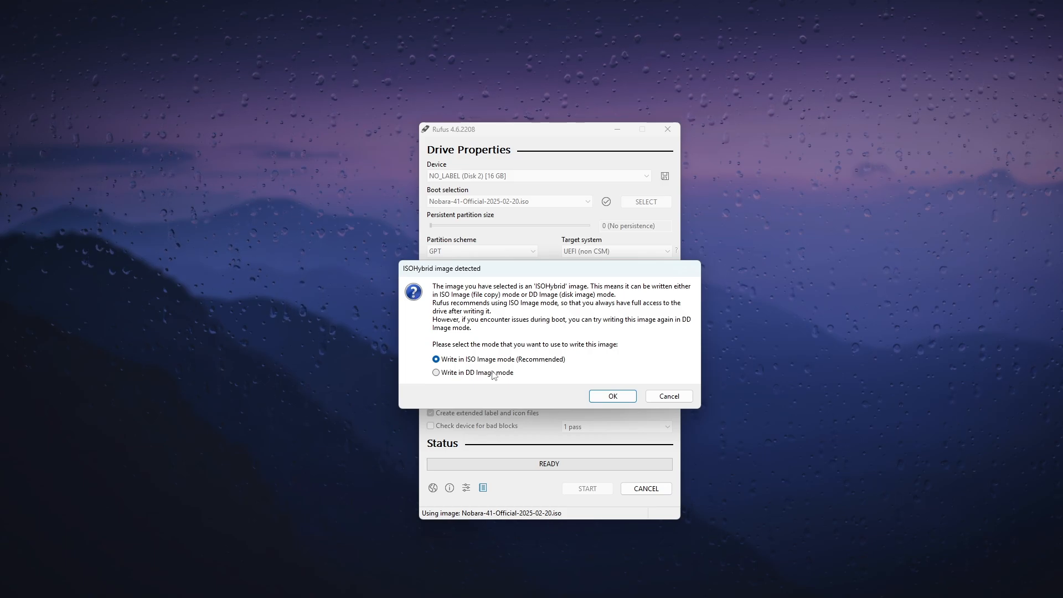
pyautogui.click(493, 374)
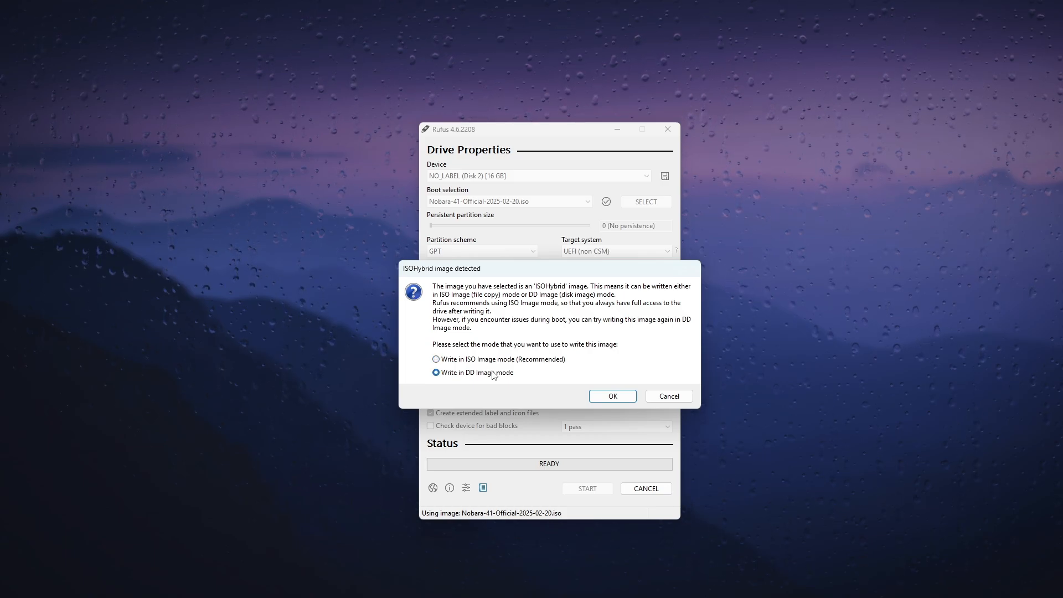
pyautogui.click(597, 395)
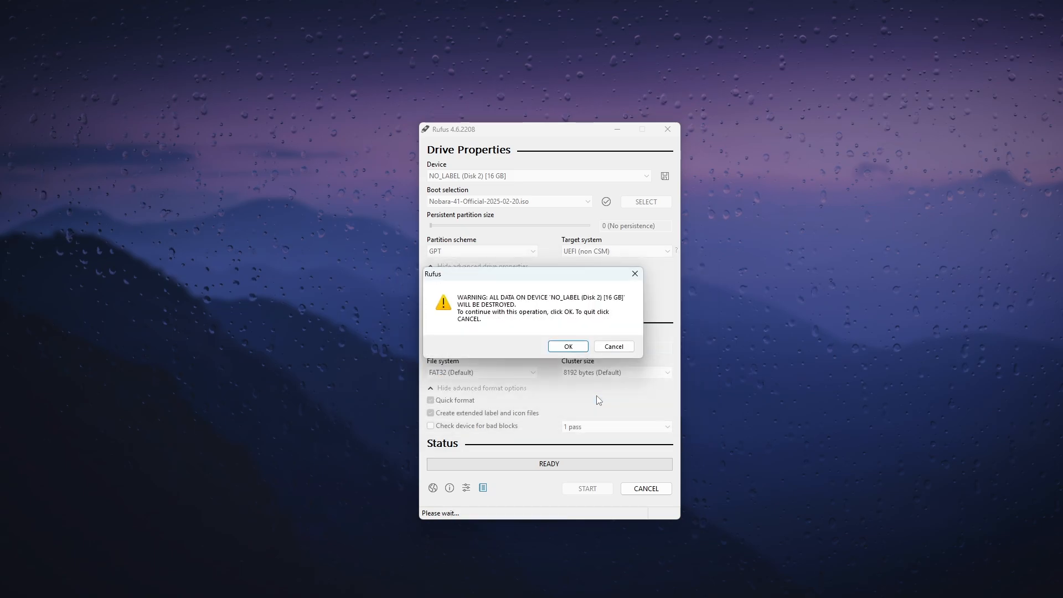
pyautogui.click(577, 352)
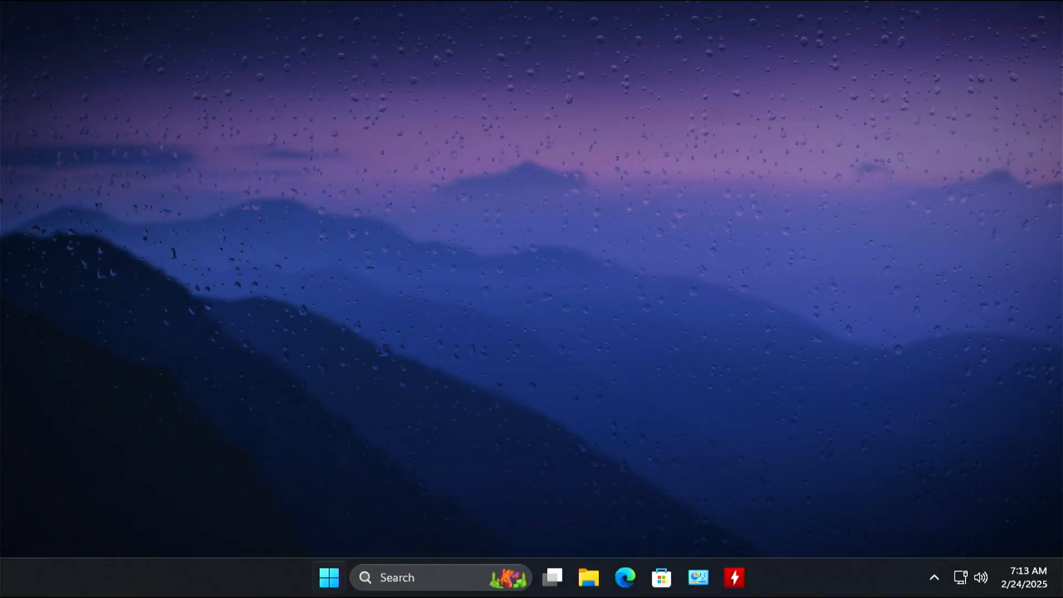
# Restart the computer from Windows
pyautogui.rightClick(329, 578)
pyautogui.moveTo(357, 514)
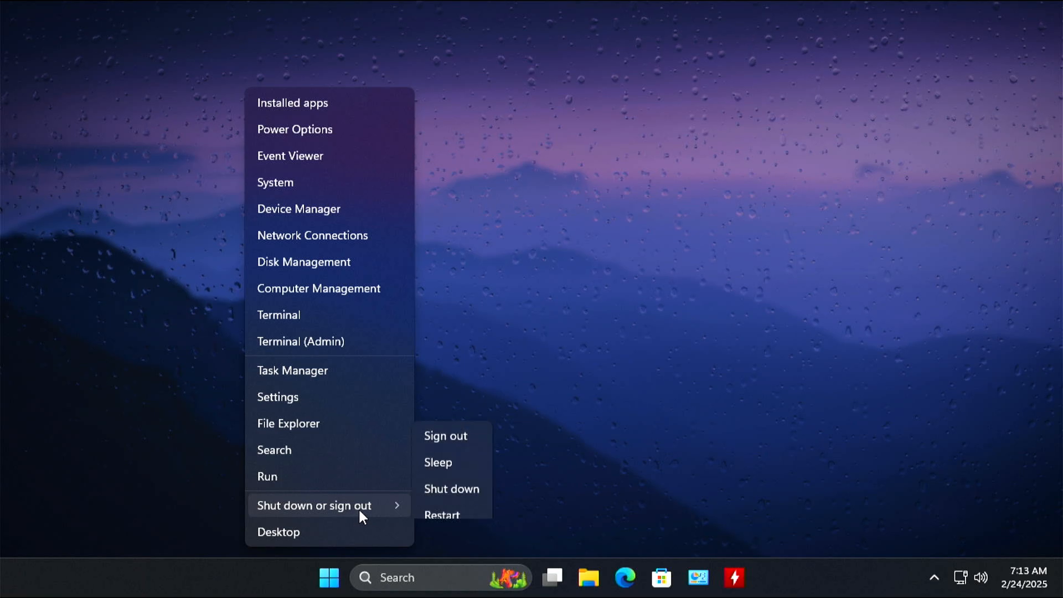
pyautogui.click(429, 502)
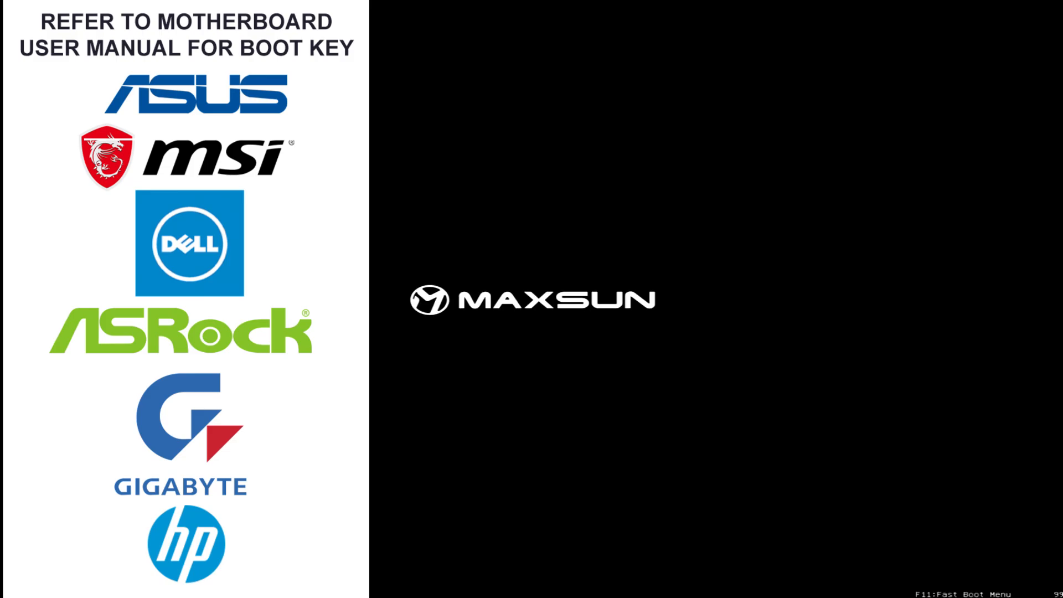
# Boot from the UEFI Kingston DataTraveler through the fast boot menu and start Nobara 41 without testing the media
pyautogui.press('F11')
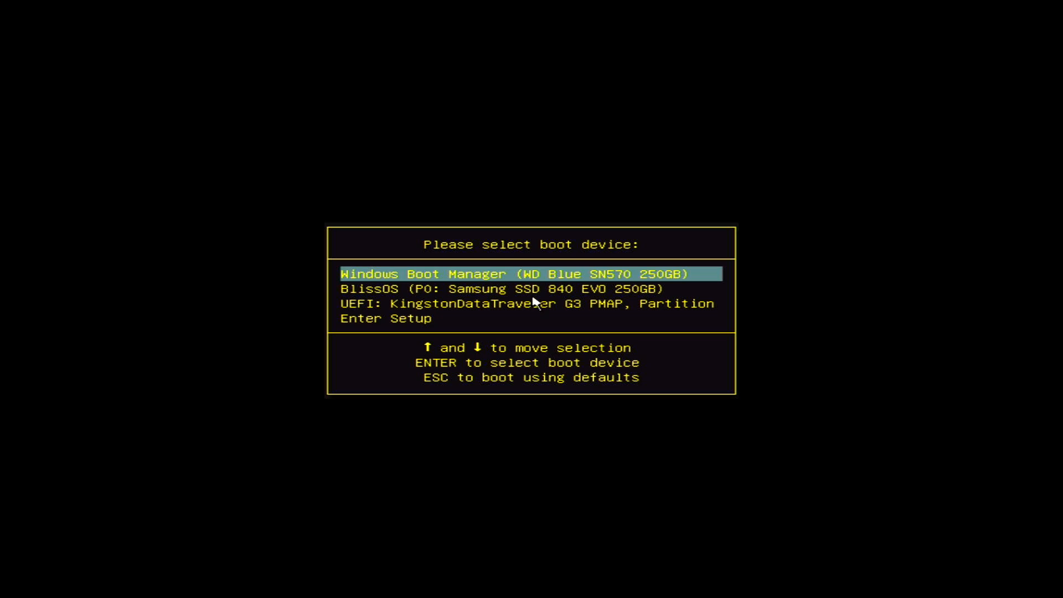
pyautogui.press('Down')
pyautogui.press('Down')
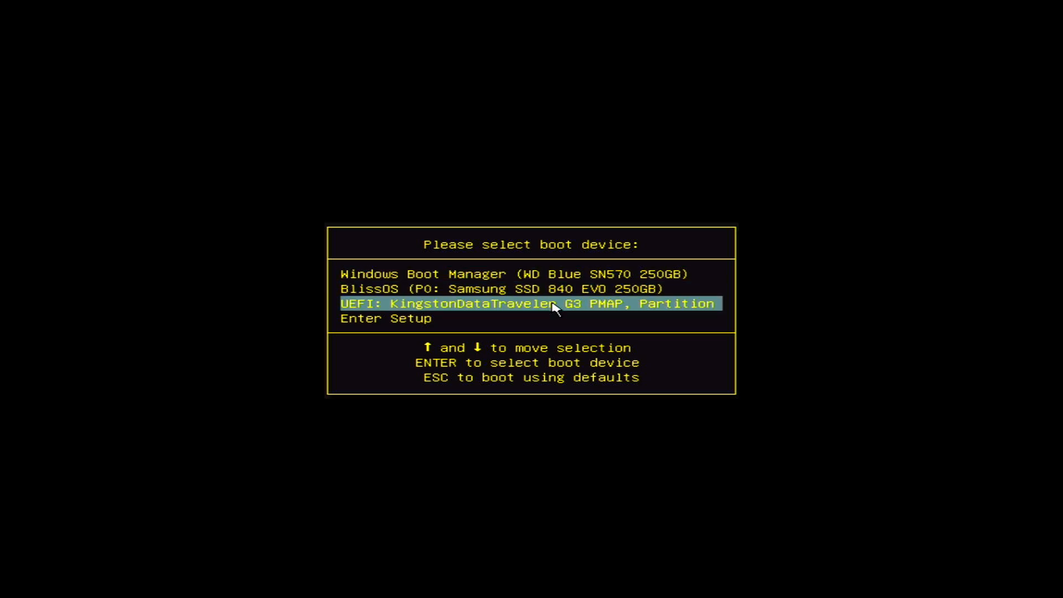
pyautogui.press('Return')
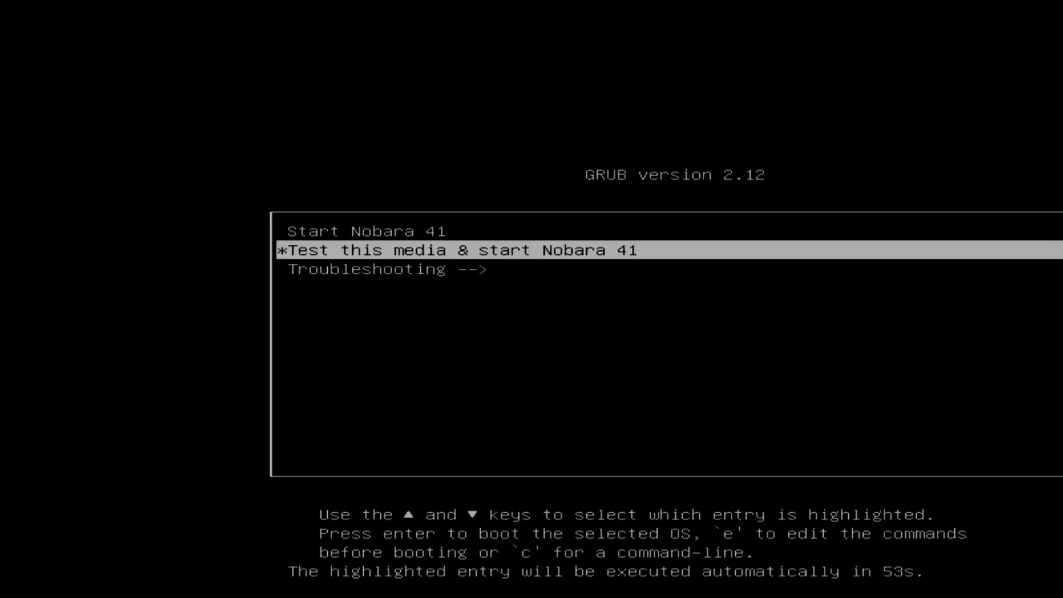
pyautogui.press('Up')
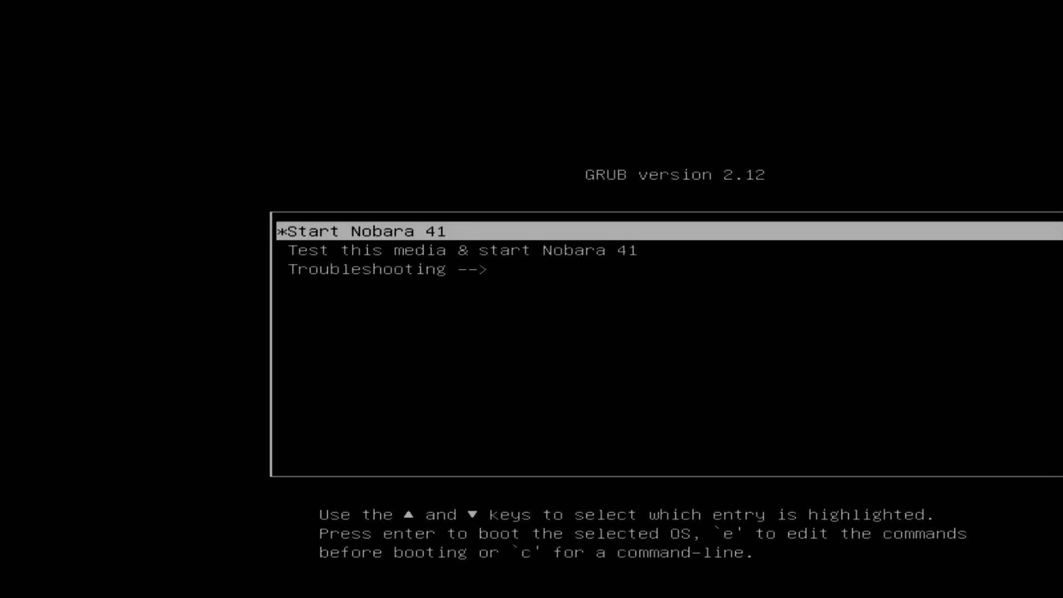
pyautogui.press('Return')
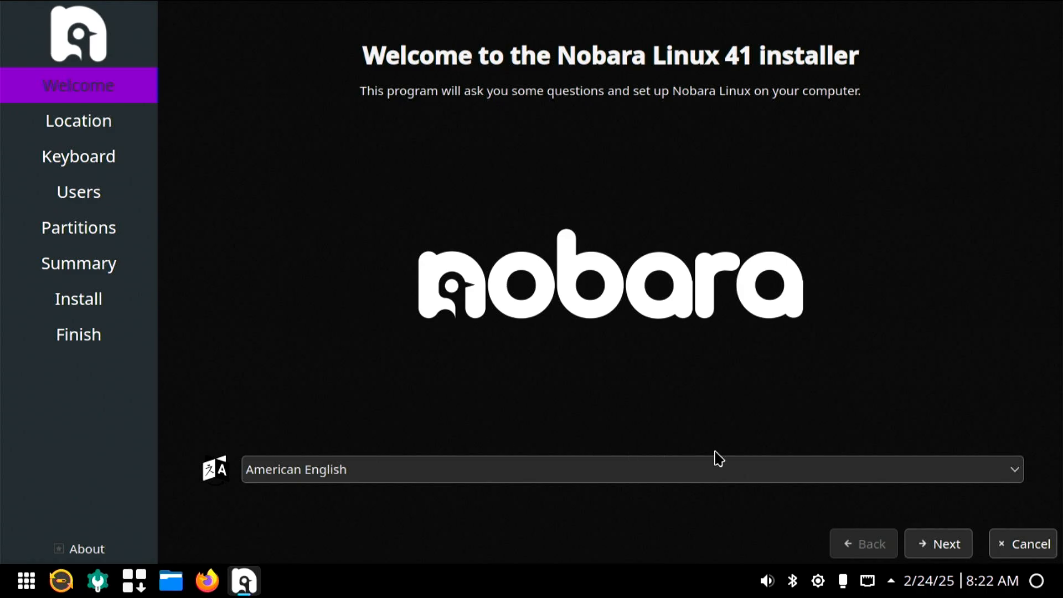
# Accept American English, the preset location and the default English (US) keyboard layout in the Nobara installer
pyautogui.click(942, 557)
pyautogui.click(959, 553)
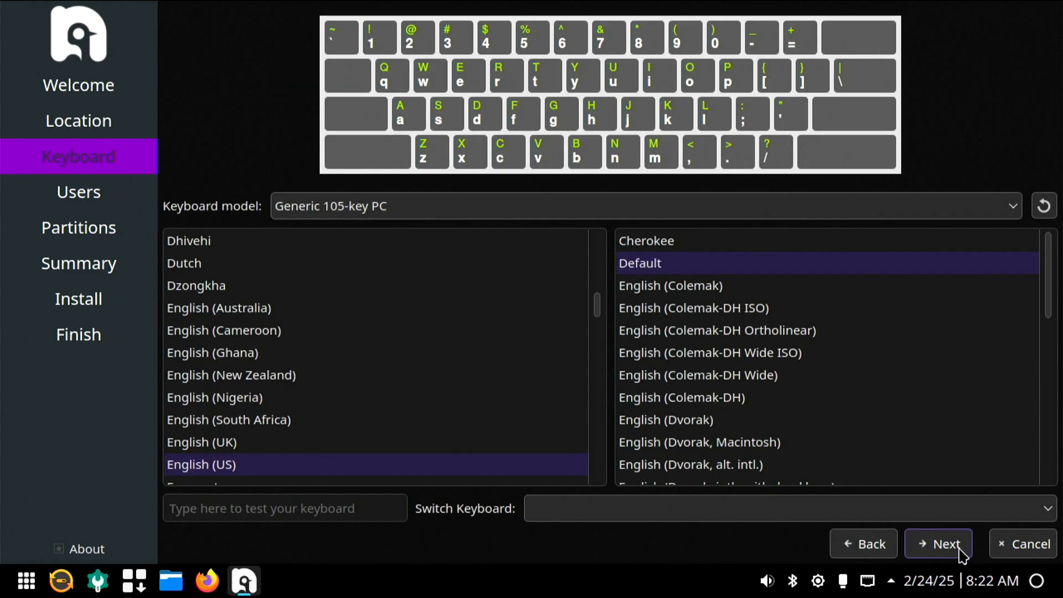
pyautogui.click(961, 551)
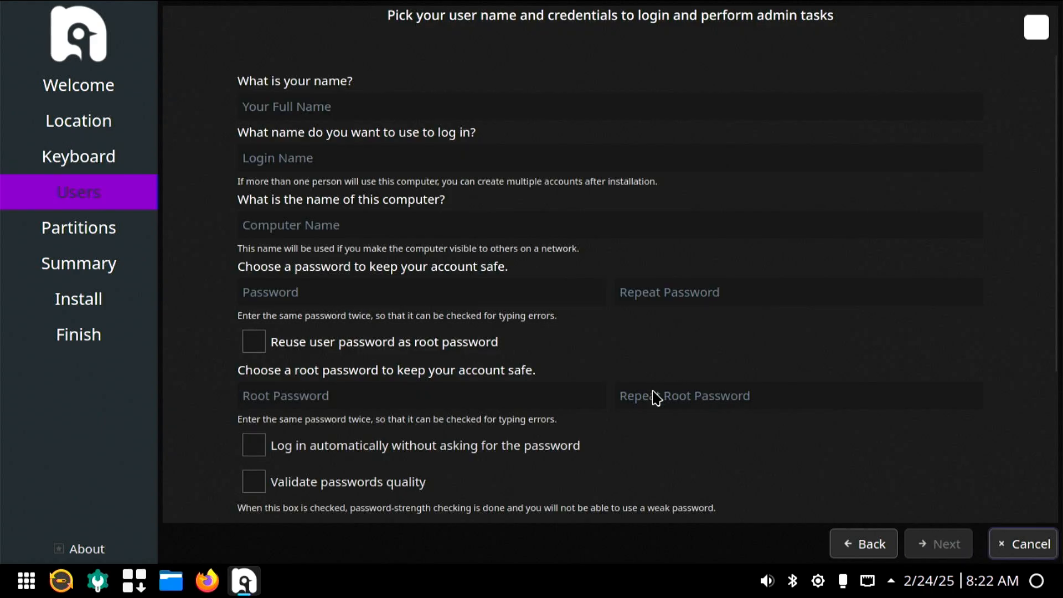
# Enter the user's name for the account, enable automatic login without a password prompt, and continue to partitioning
pyautogui.click(315, 109)
pyautogui.write('Sid')
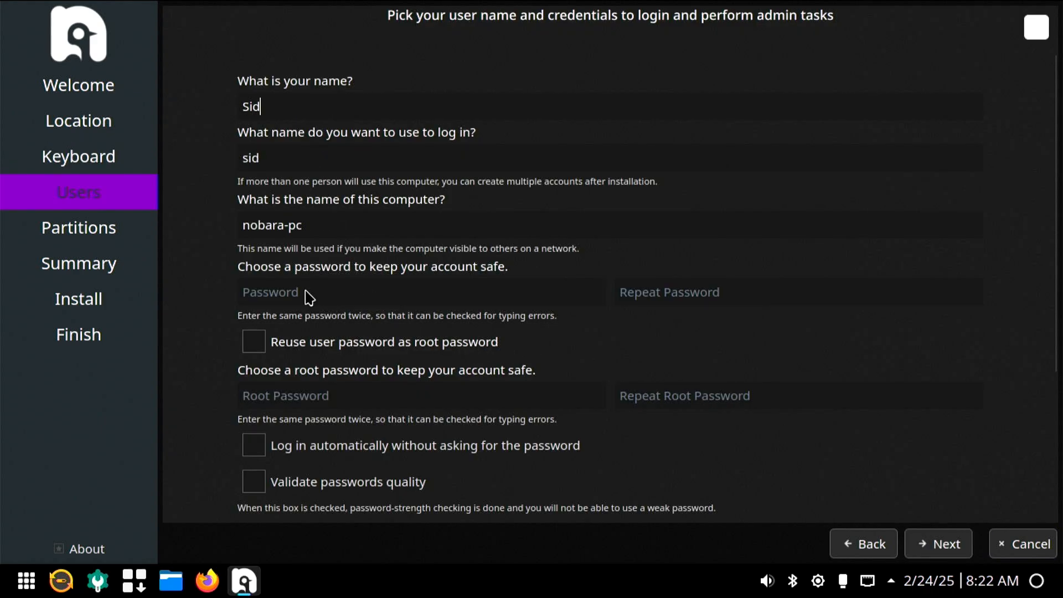
pyautogui.click(258, 445)
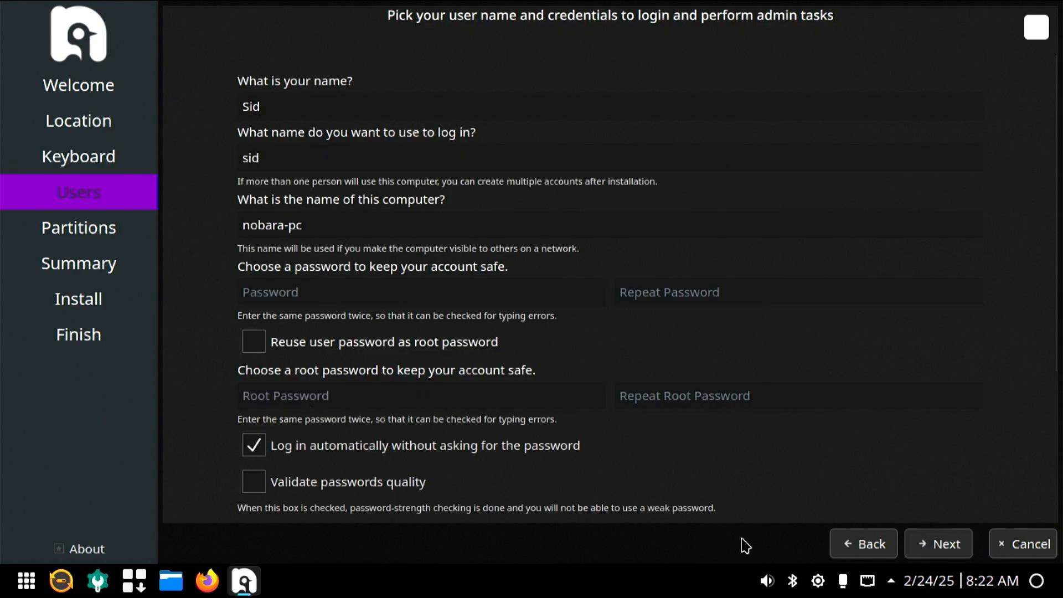
pyautogui.click(936, 554)
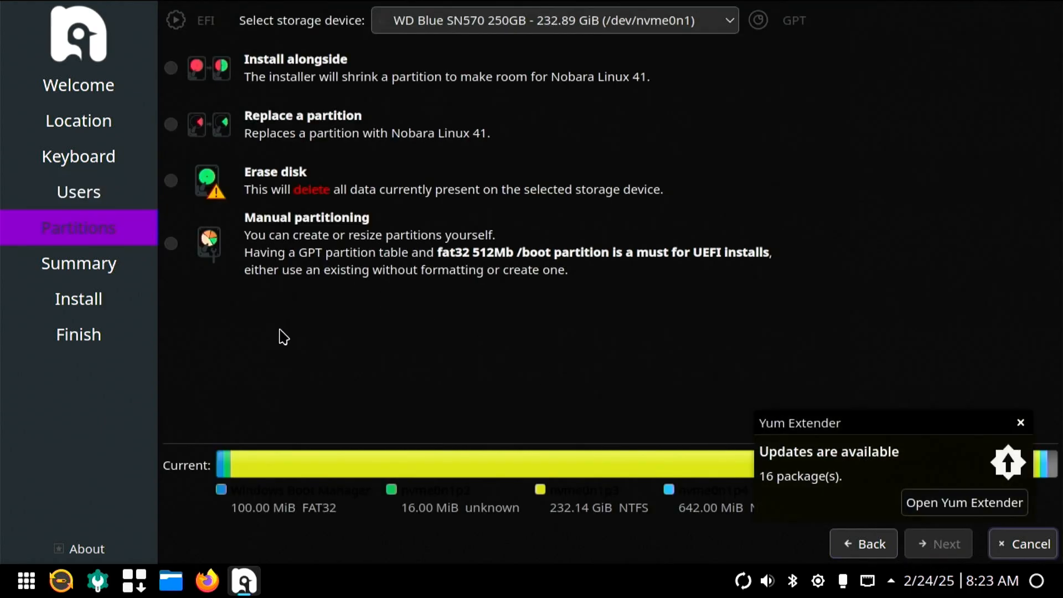
# Select the Samsung SSD 840 EVO 250GB (/dev/sda) as the storage device and choose manual partitioning
pyautogui.click(330, 57)
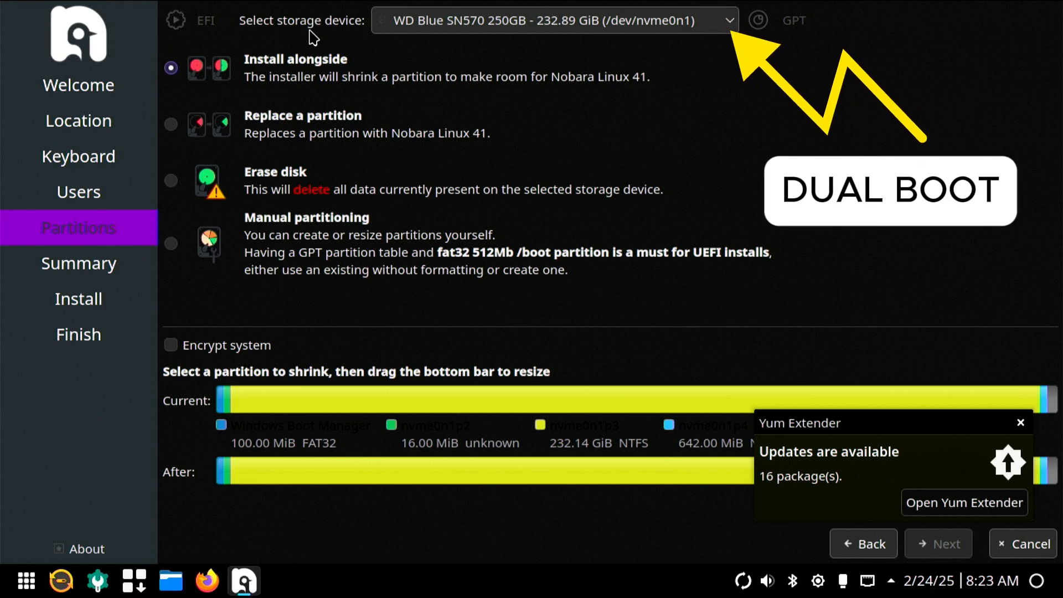
pyautogui.click(374, 27)
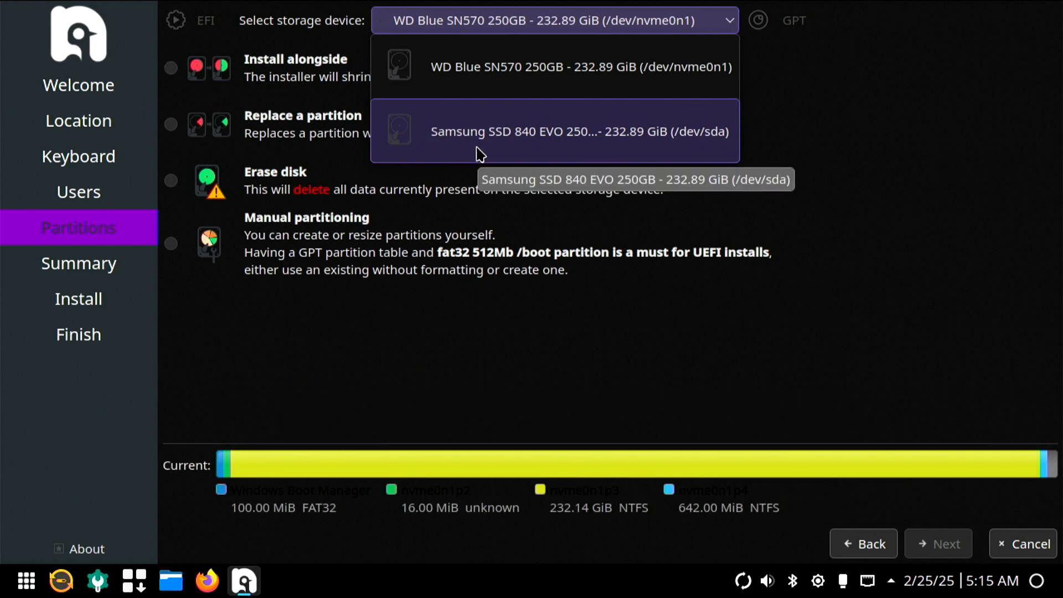
pyautogui.click(477, 148)
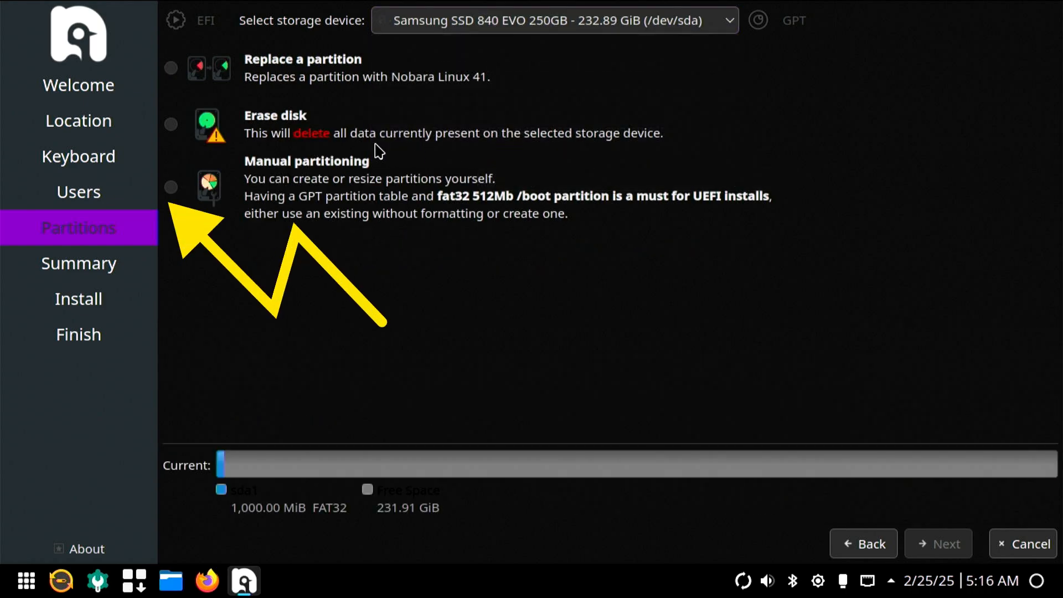
pyautogui.click(173, 190)
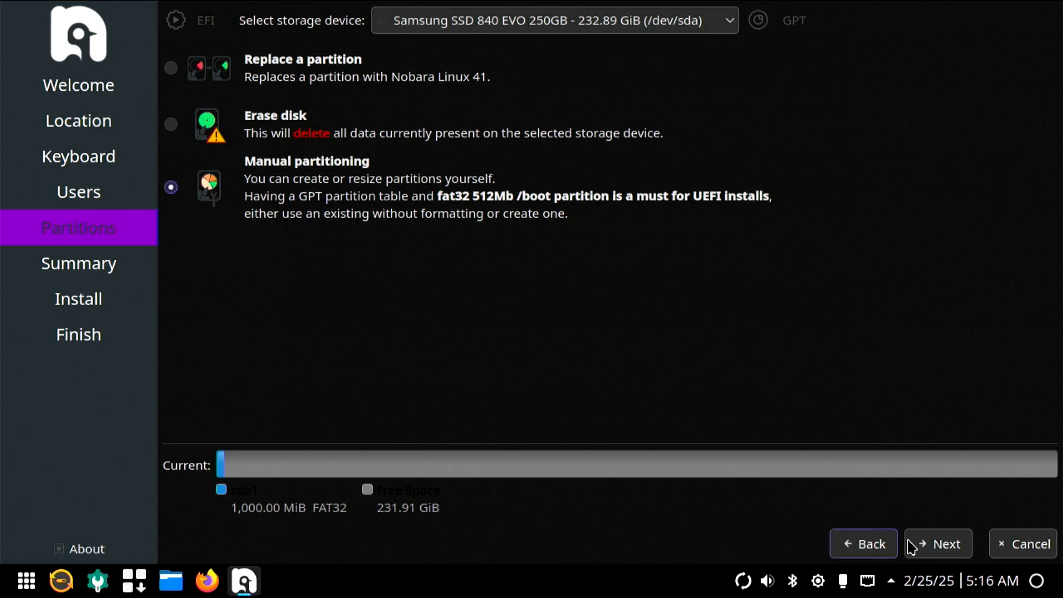
# Continue to the partition editor and delete the existing FAT32 partition /dev/sda1
pyautogui.click(951, 556)
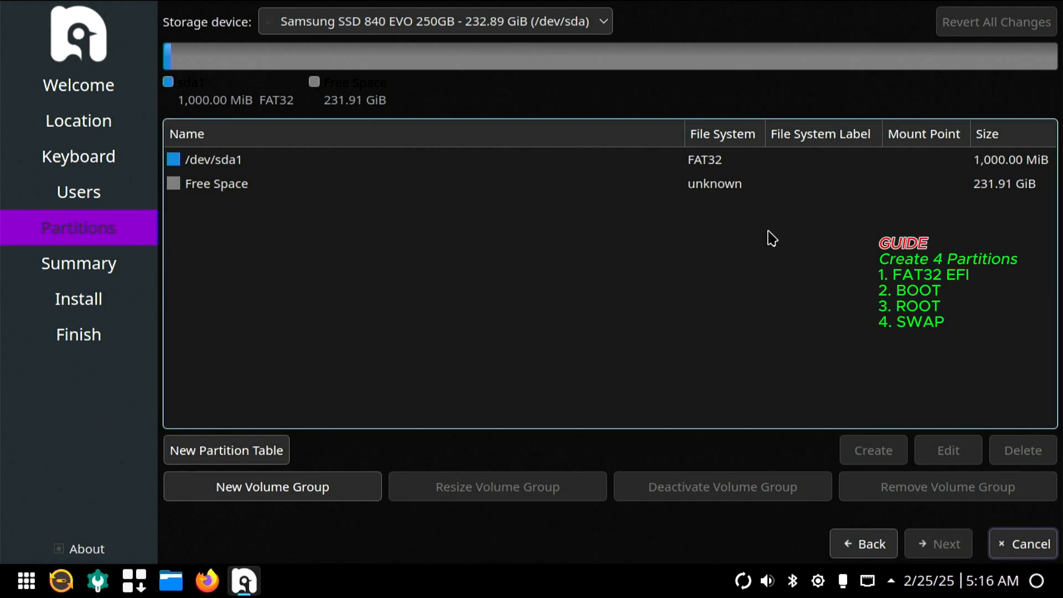
pyautogui.click(746, 161)
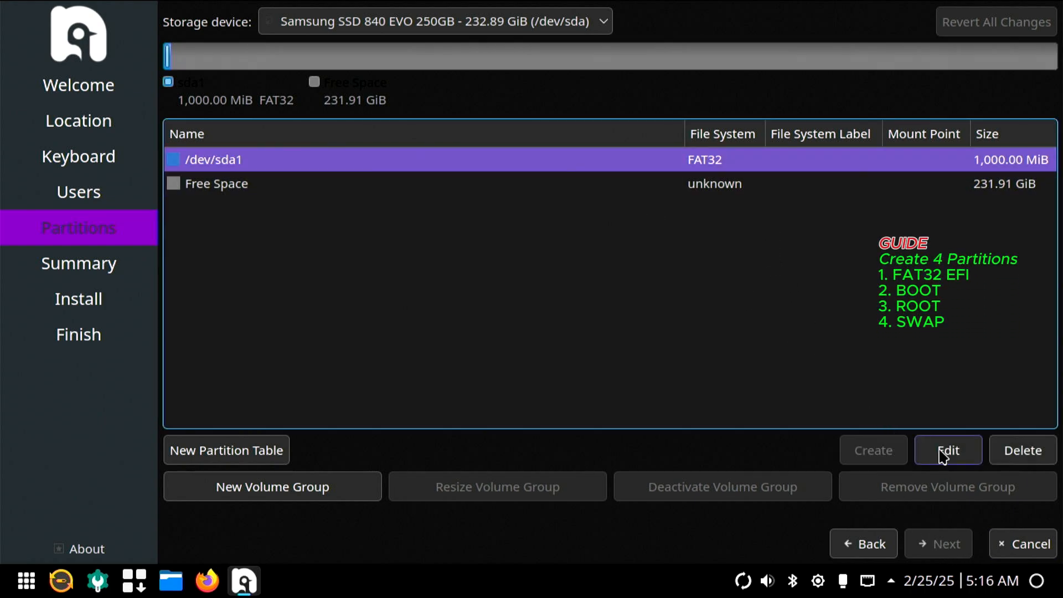
pyautogui.click(1007, 459)
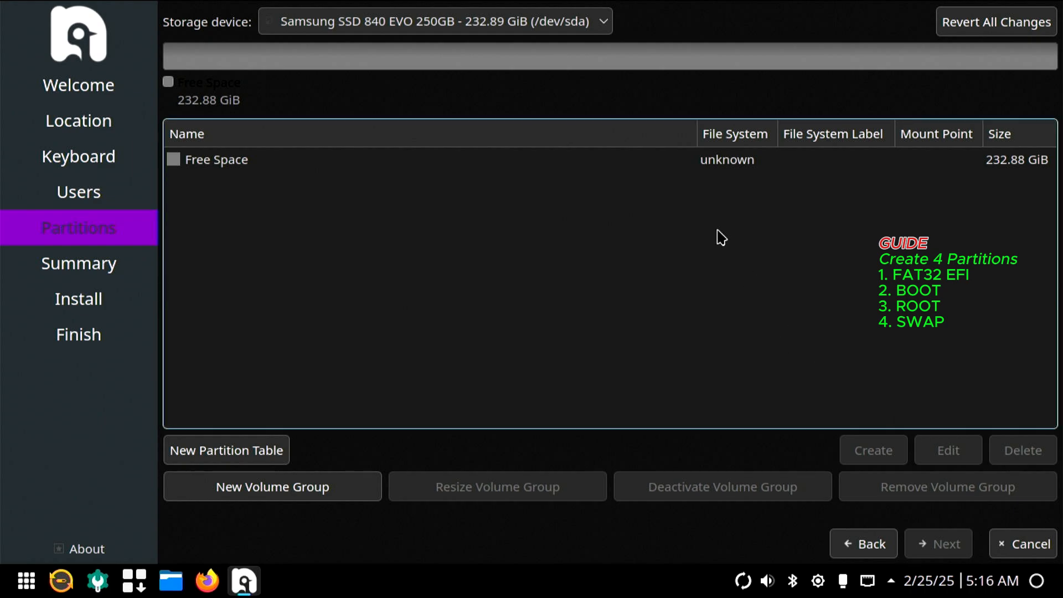
# Create a 1000 MiB fat32 partition in the free space, mounted at /boot/efi with the boot flag
pyautogui.click(686, 166)
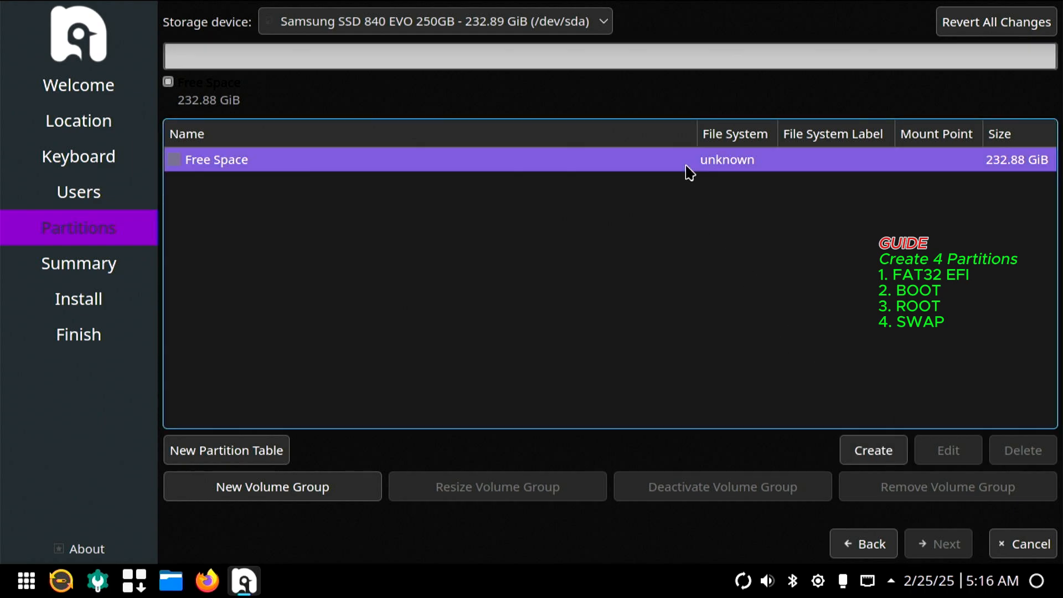
pyautogui.click(872, 466)
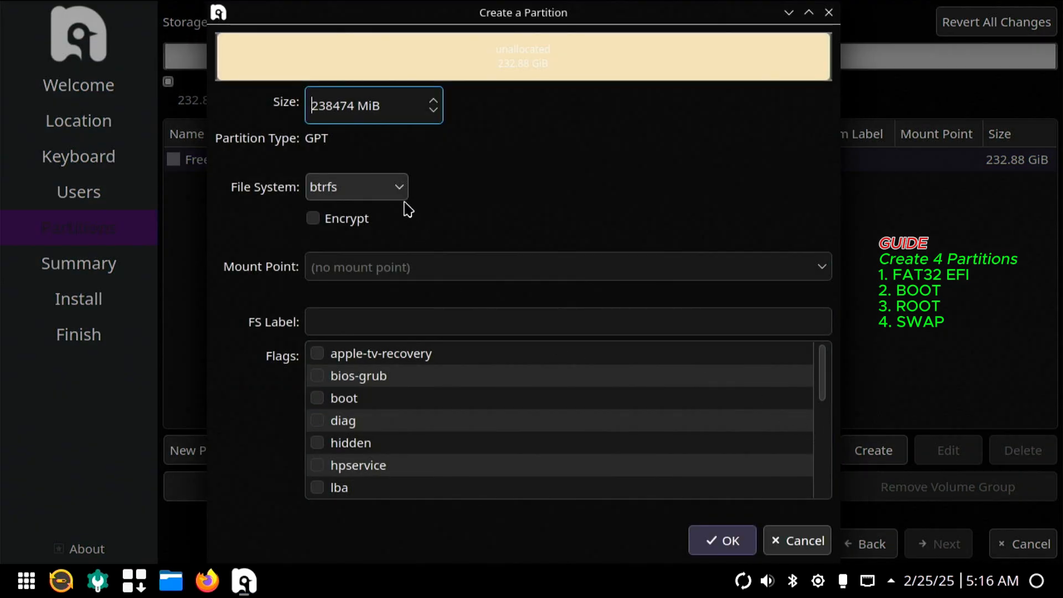
pyautogui.hotkey('ctrl', 'a')
pyautogui.write('1000')
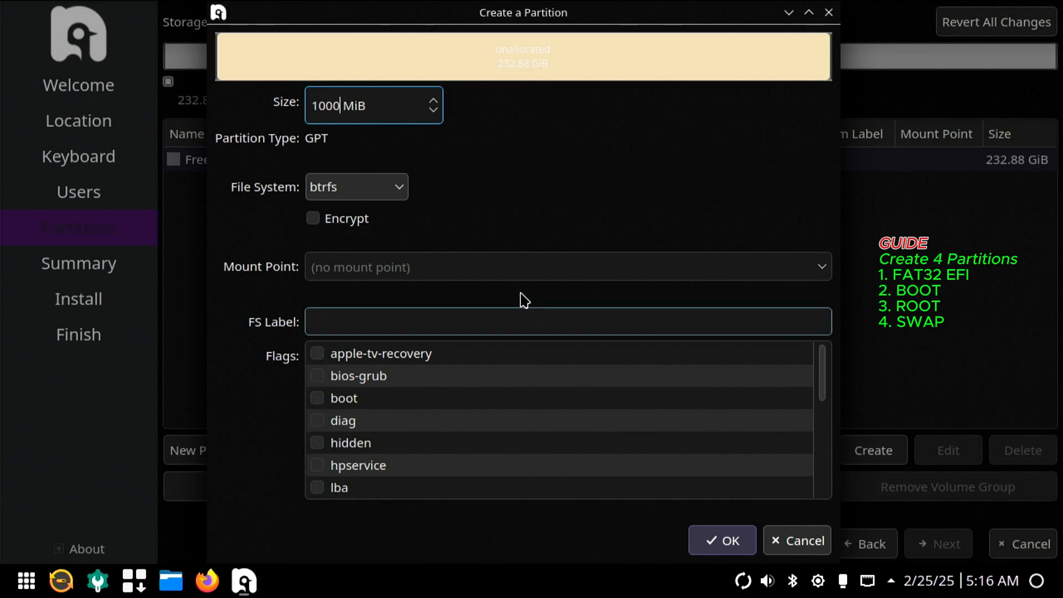
pyautogui.click(399, 187)
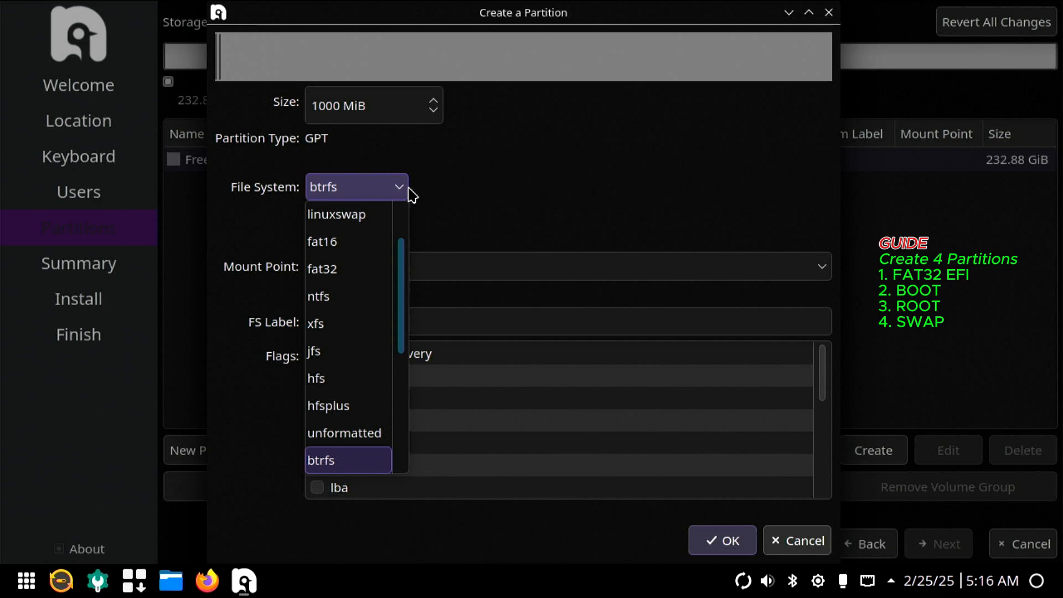
pyautogui.click(354, 271)
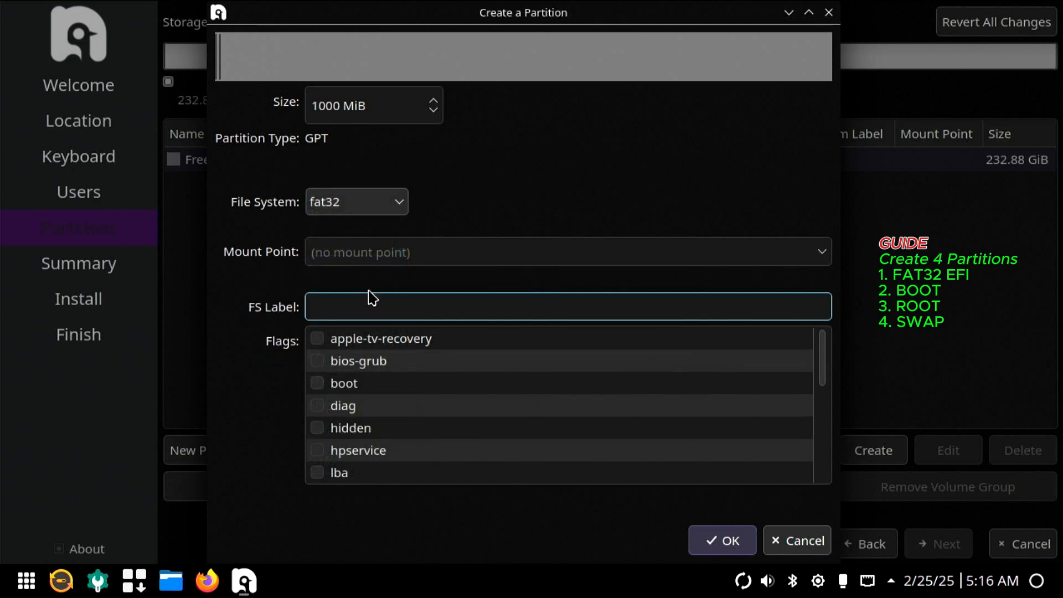
pyautogui.click(830, 264)
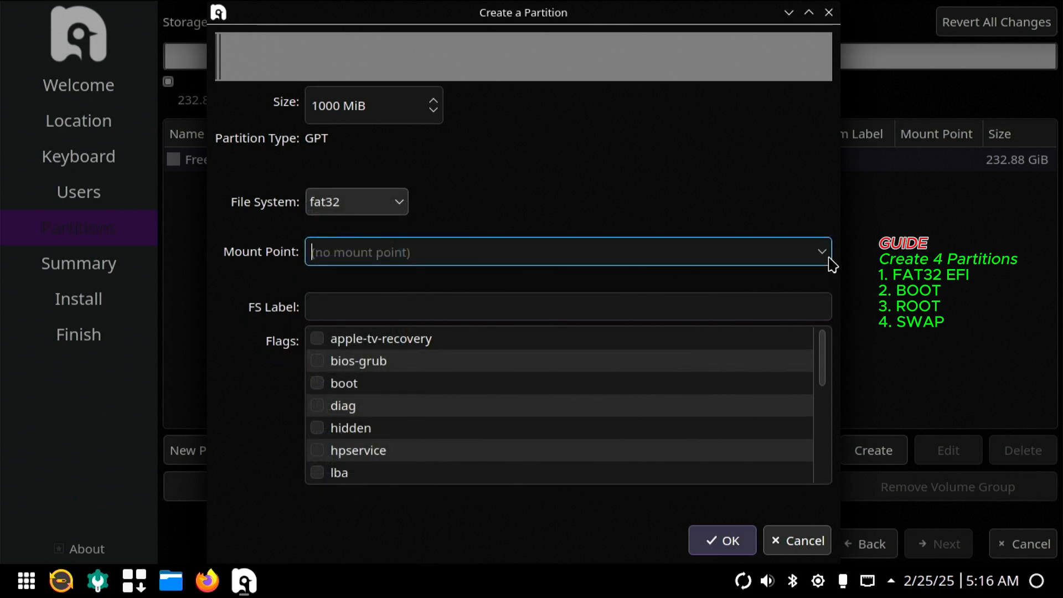
pyautogui.click(825, 257)
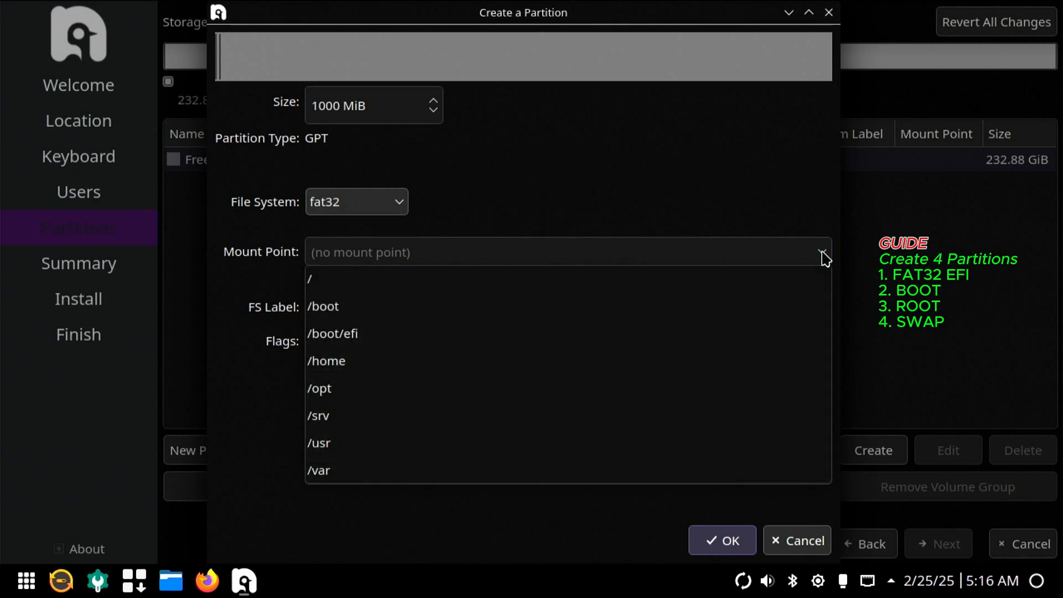
pyautogui.click(427, 340)
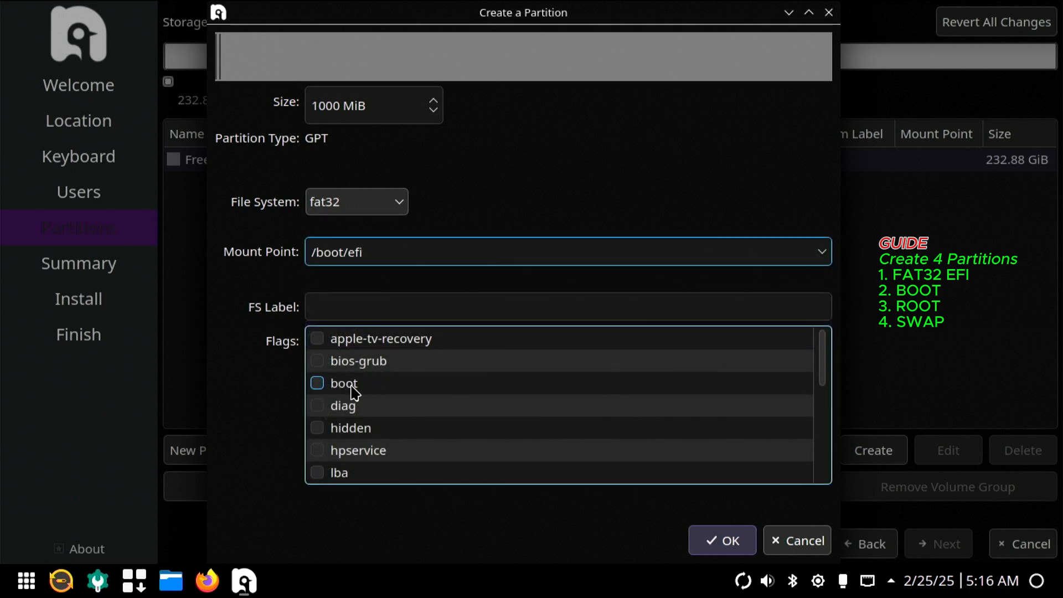
pyautogui.click(319, 383)
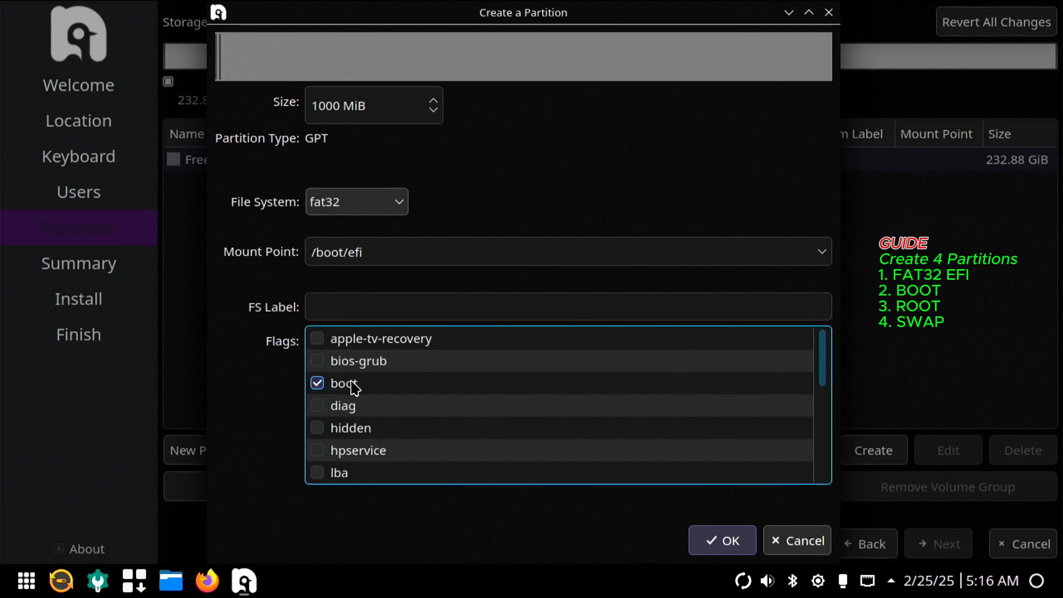
pyautogui.click(722, 545)
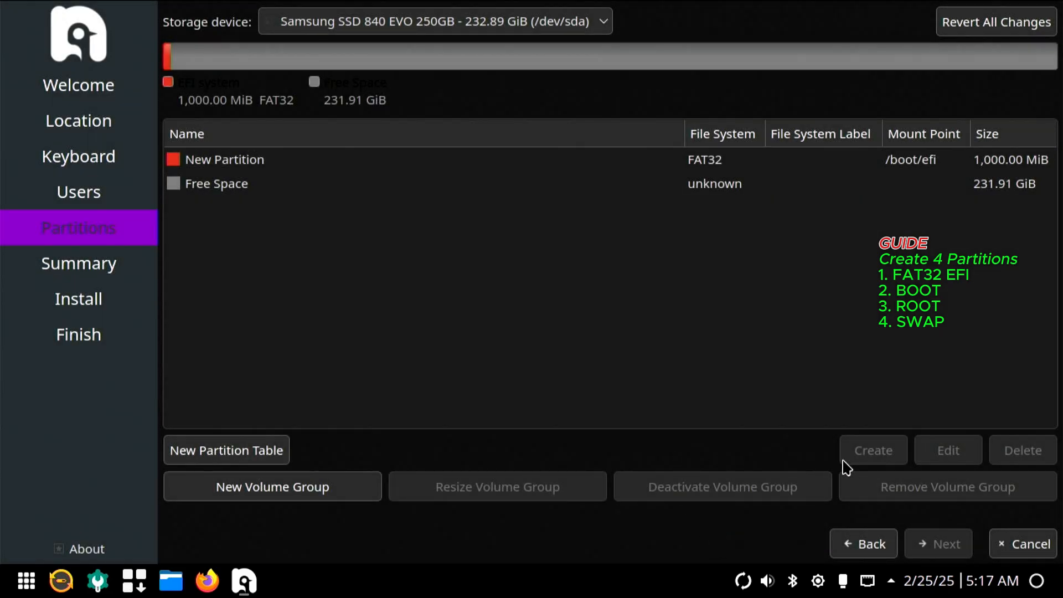
# Create a 512 MiB fat32 partition in the free space, mounted at /boot without any flags
pyautogui.click(672, 187)
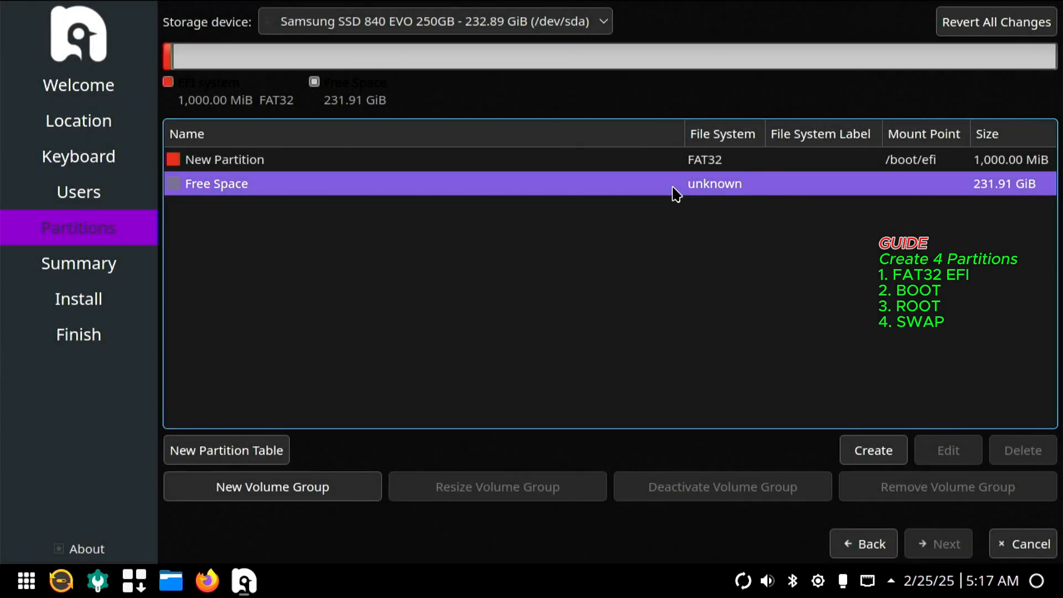
pyautogui.click(874, 451)
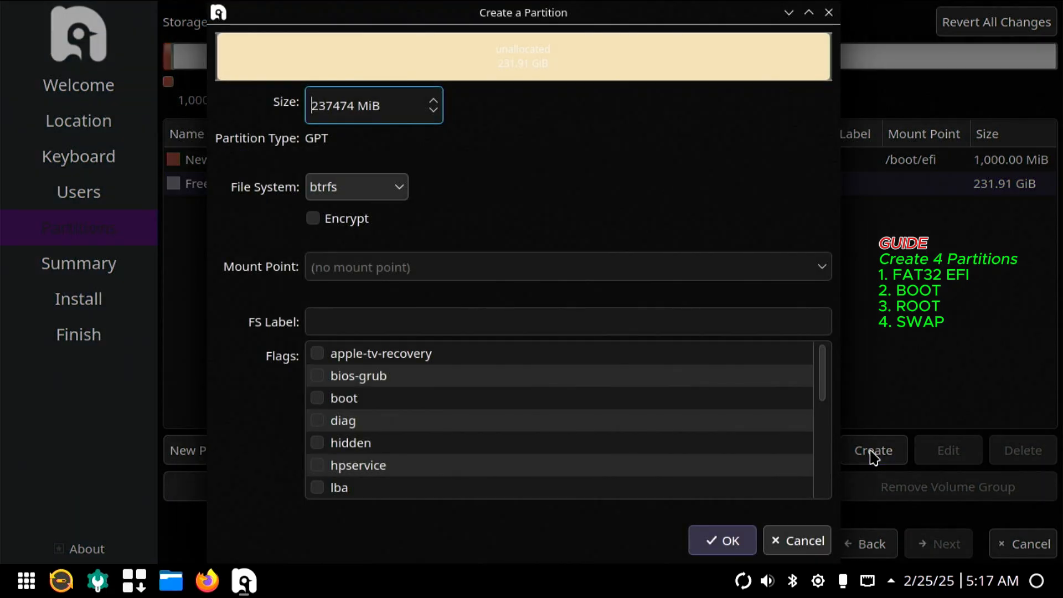
pyautogui.doubleClick(356, 114)
pyautogui.write('512')
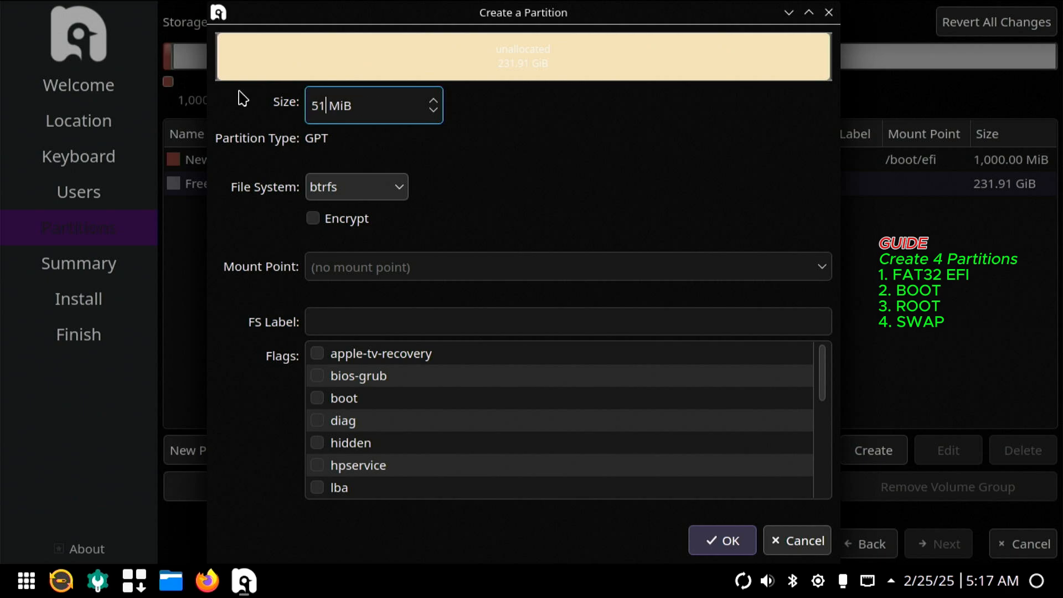
pyautogui.click(362, 186)
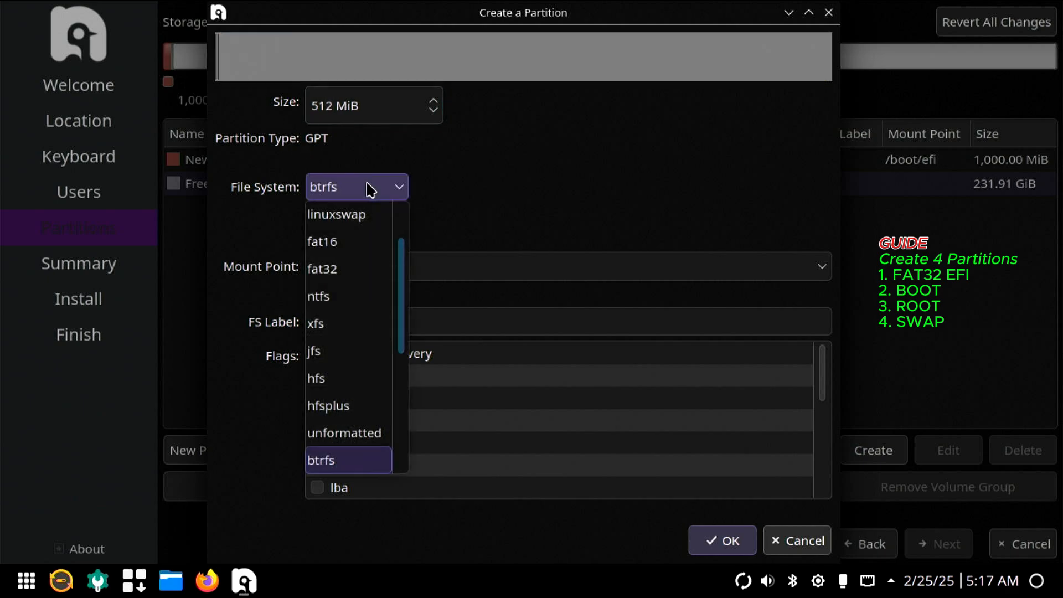
pyautogui.click(353, 267)
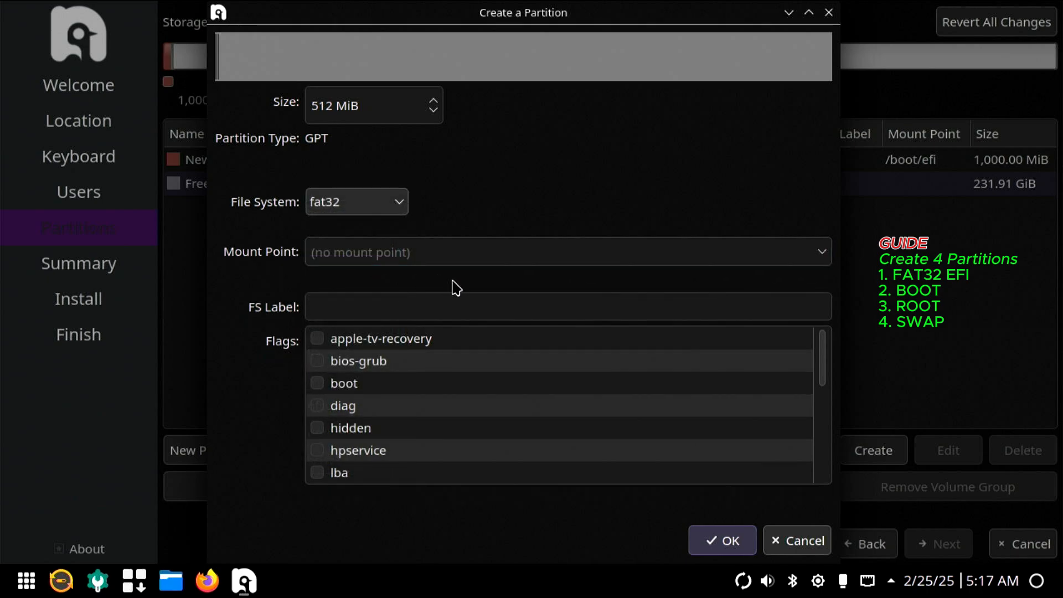
pyautogui.click(822, 252)
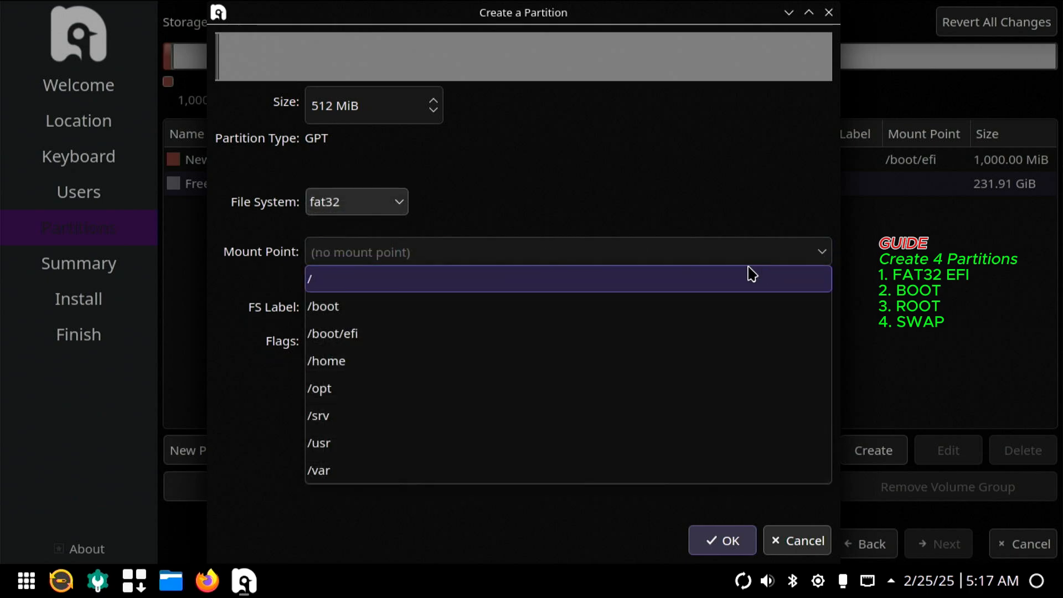
pyautogui.click(406, 309)
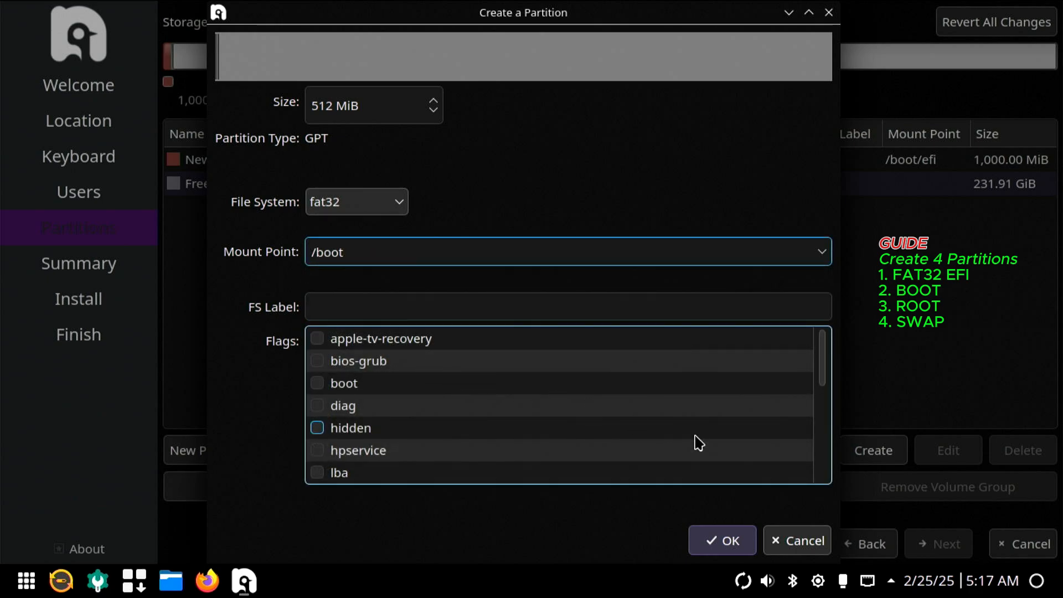
pyautogui.click(723, 540)
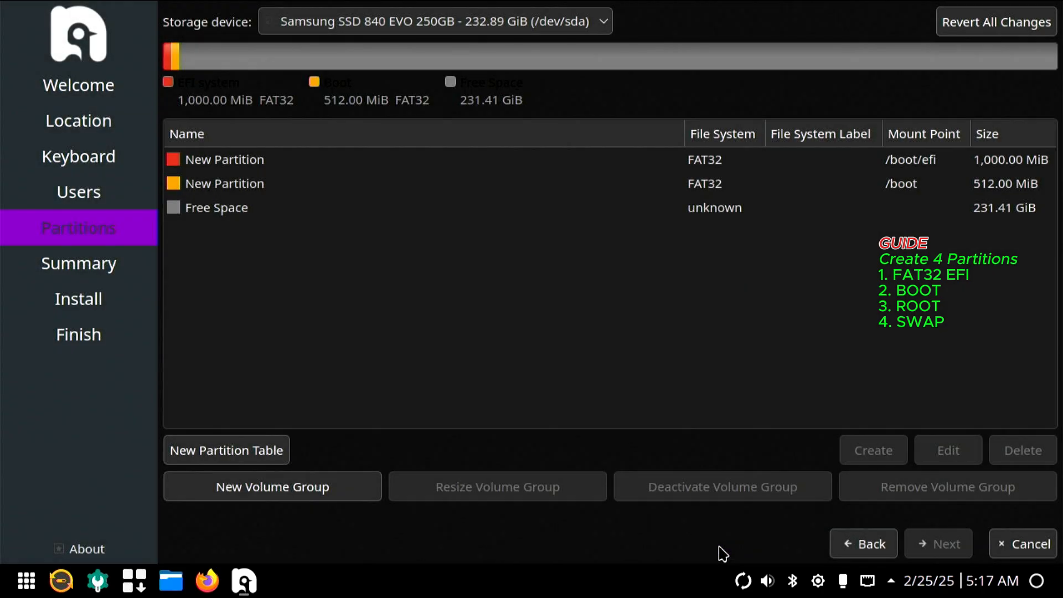
# Create a 220000 MiB btrfs partition in the free space, mounted at / with the root flag
pyautogui.click(698, 212)
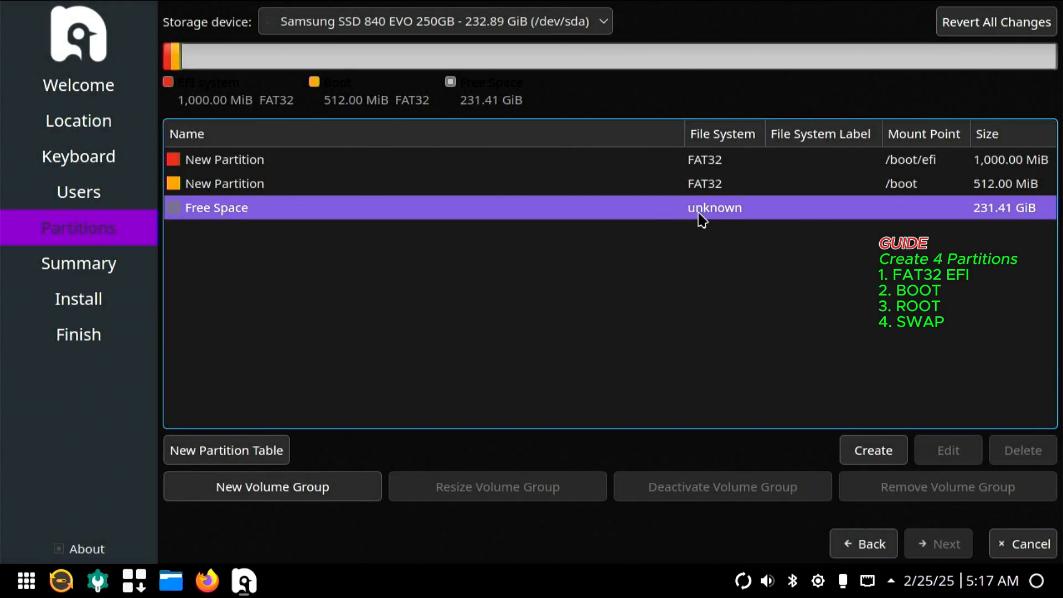
pyautogui.click(857, 453)
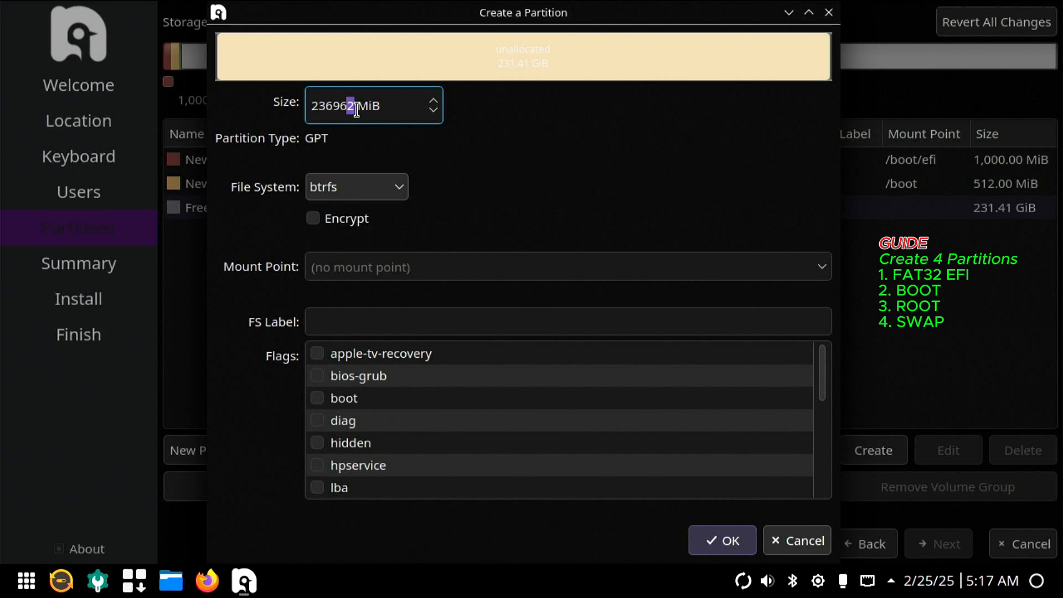
pyautogui.moveTo(356, 109); pyautogui.dragTo(280, 100)
pyautogui.write('220000')
pyautogui.click(391, 187)
pyautogui.click(392, 190)
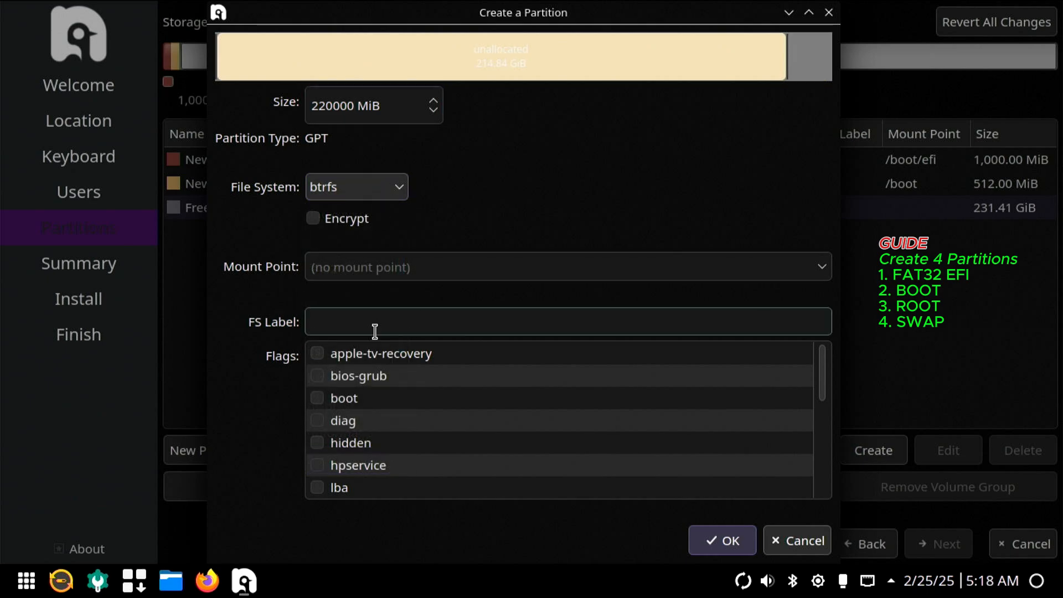
pyautogui.scroll(-4, 392, 410)
pyautogui.click(318, 443)
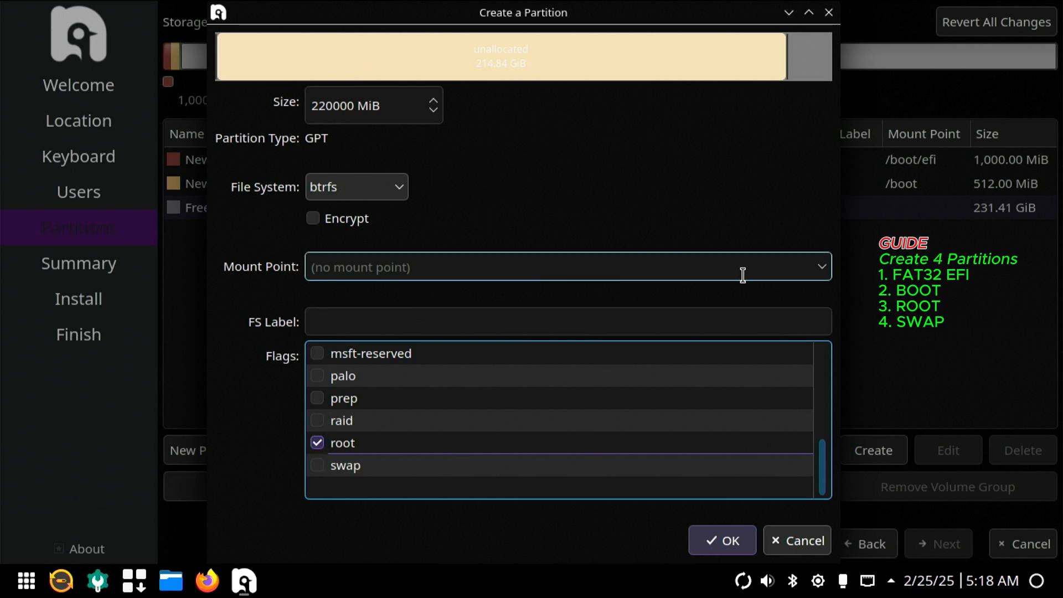
pyautogui.click(820, 272)
pyautogui.click(674, 300)
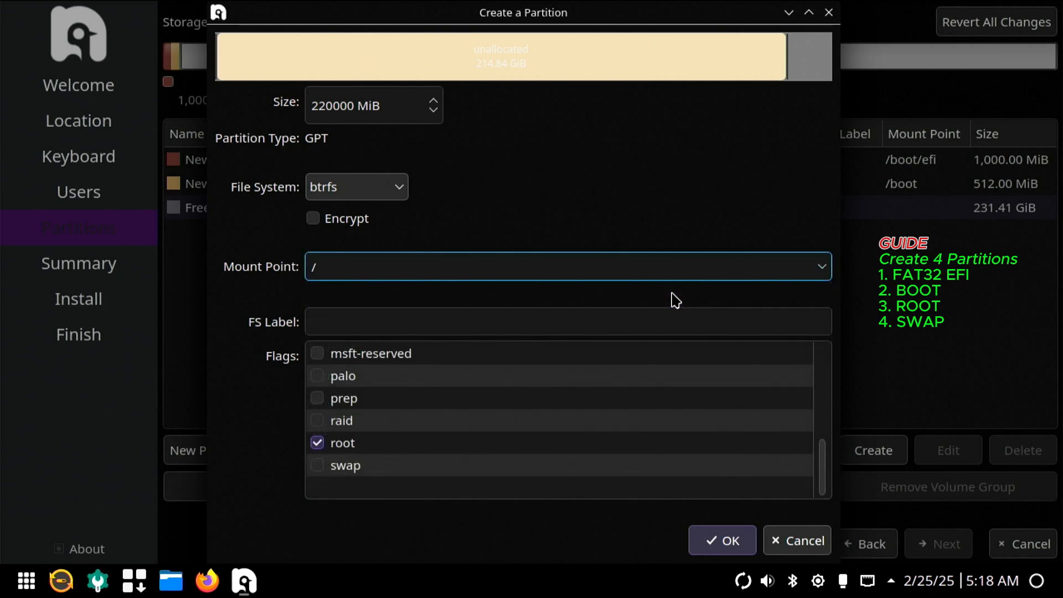
pyautogui.click(711, 551)
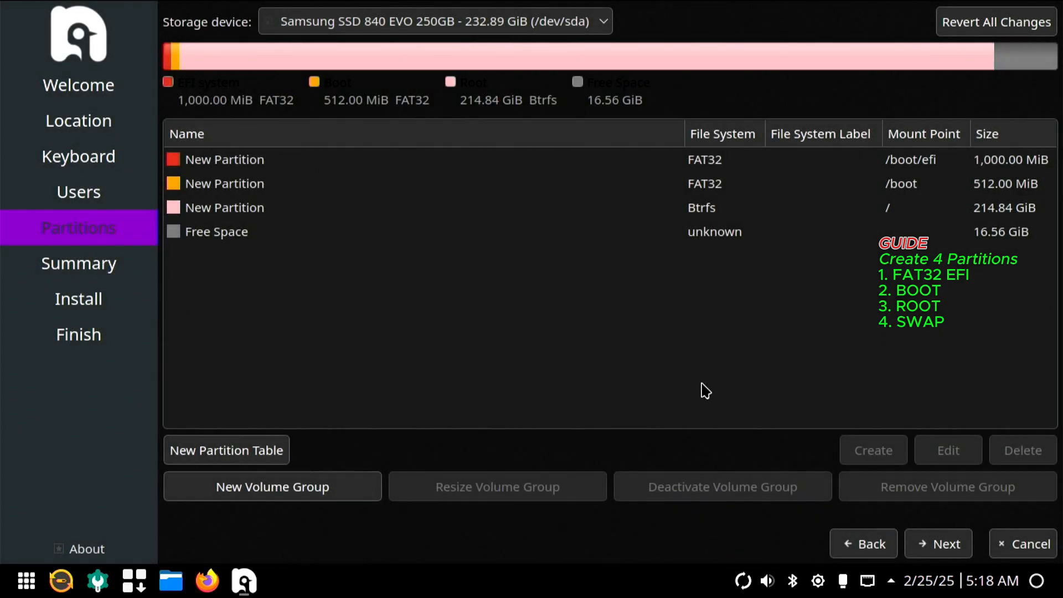
# Create a linuxswap partition with the swap flag that fills all the remaining free space
pyautogui.click(687, 235)
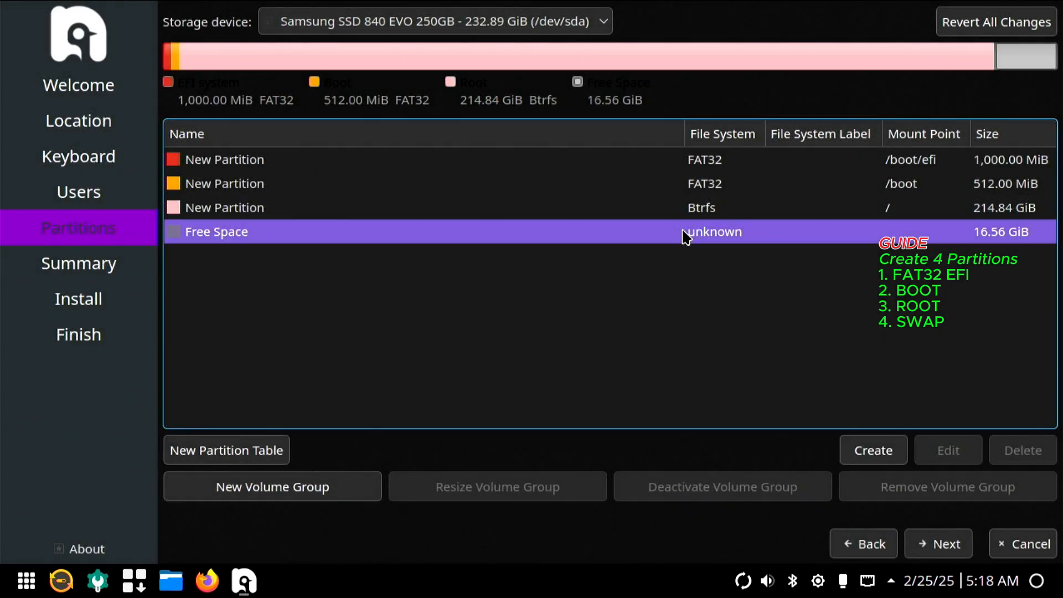
pyautogui.click(860, 449)
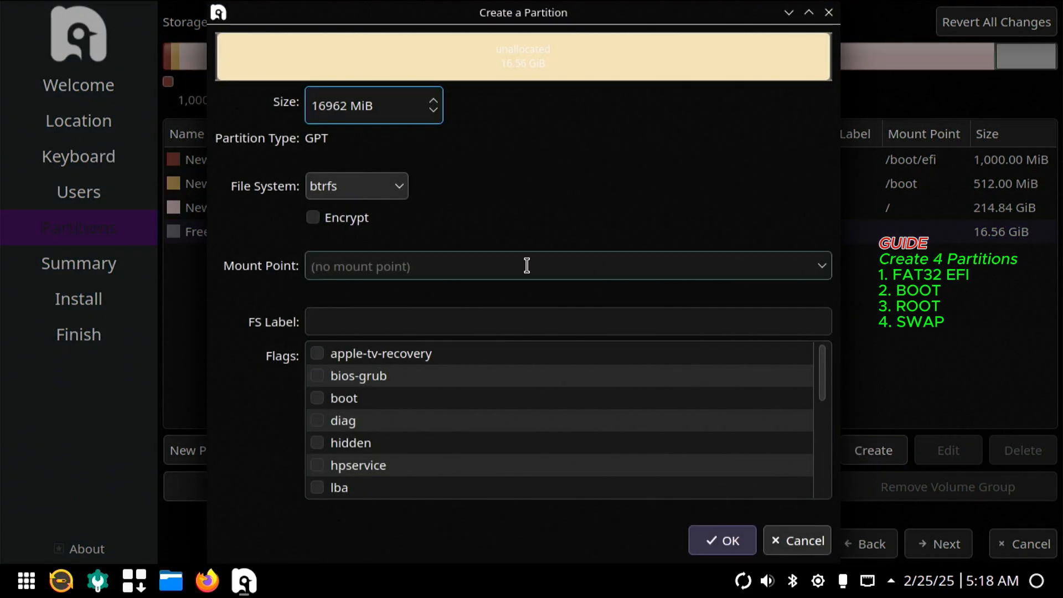
pyautogui.click(398, 186)
pyautogui.click(382, 225)
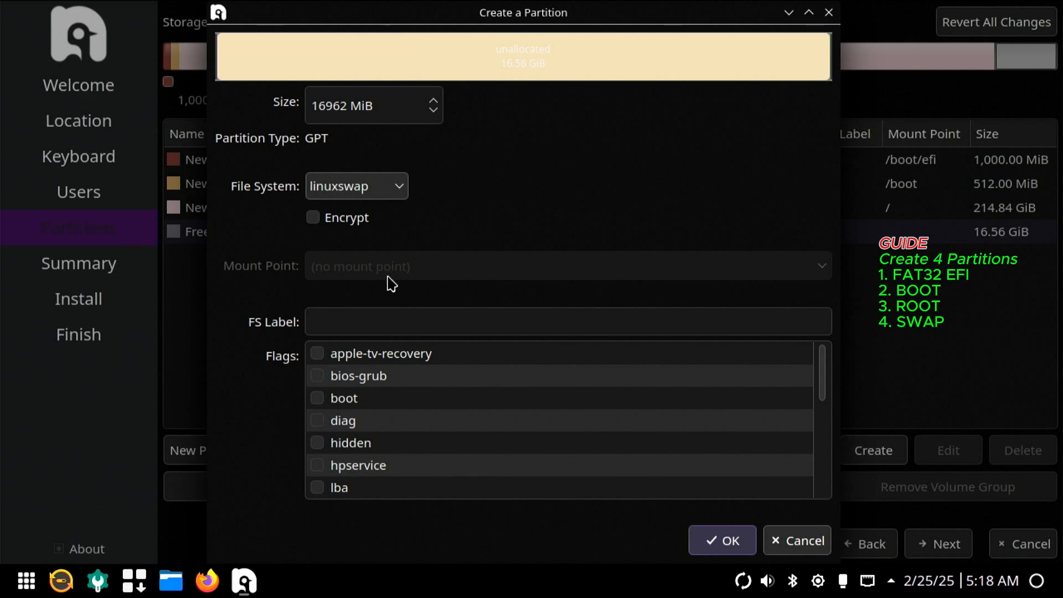
pyautogui.scroll(-5, 401, 407)
pyautogui.click(320, 469)
pyautogui.click(706, 541)
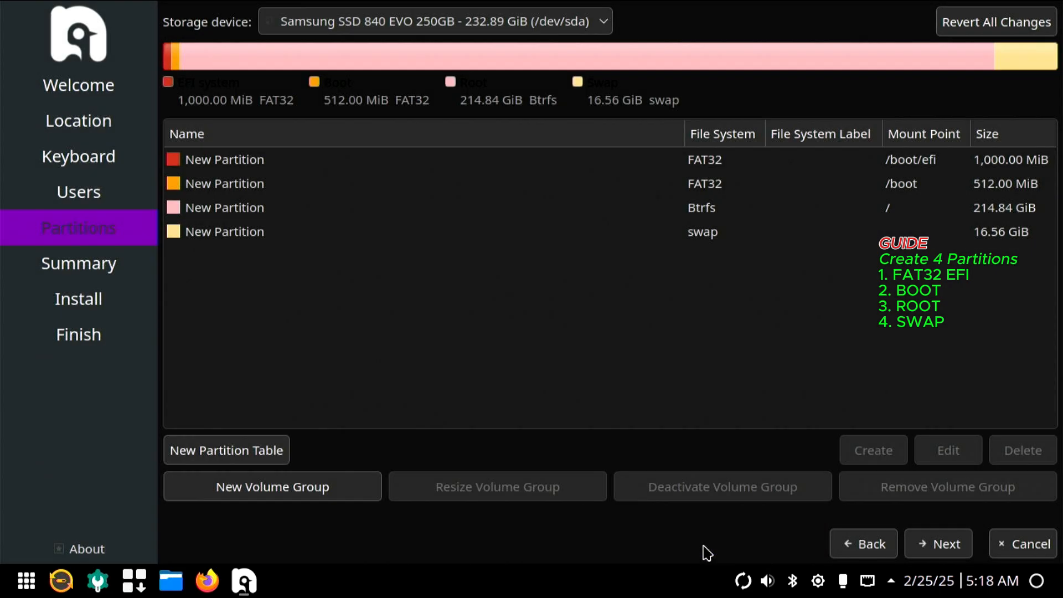
# Continue to the installation summary, start installing Nobara Linux 41 and confirm the changes to the disk
pyautogui.click(719, 215)
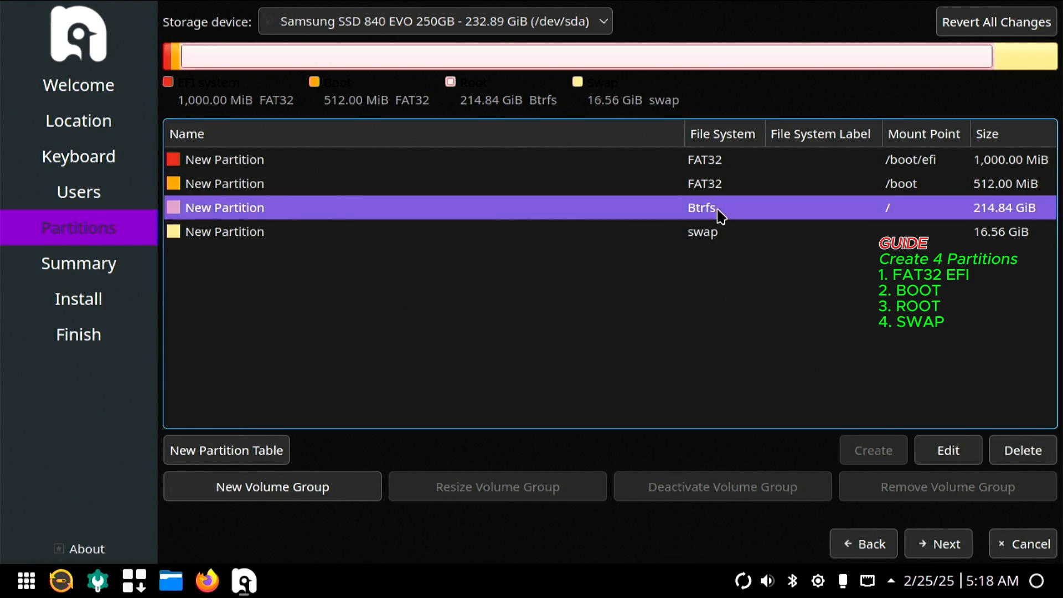
pyautogui.click(948, 544)
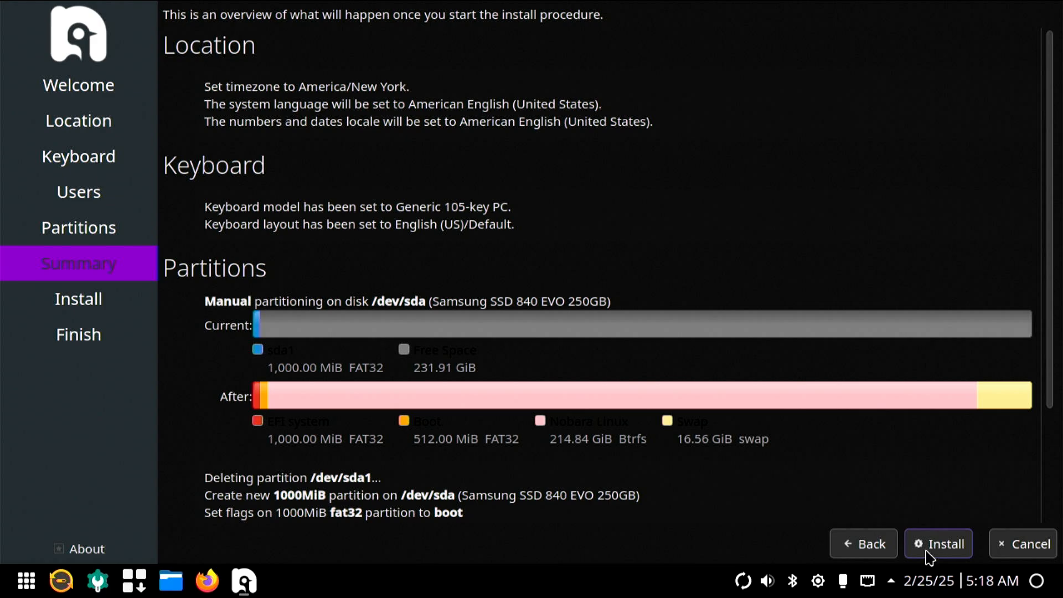
pyautogui.click(950, 549)
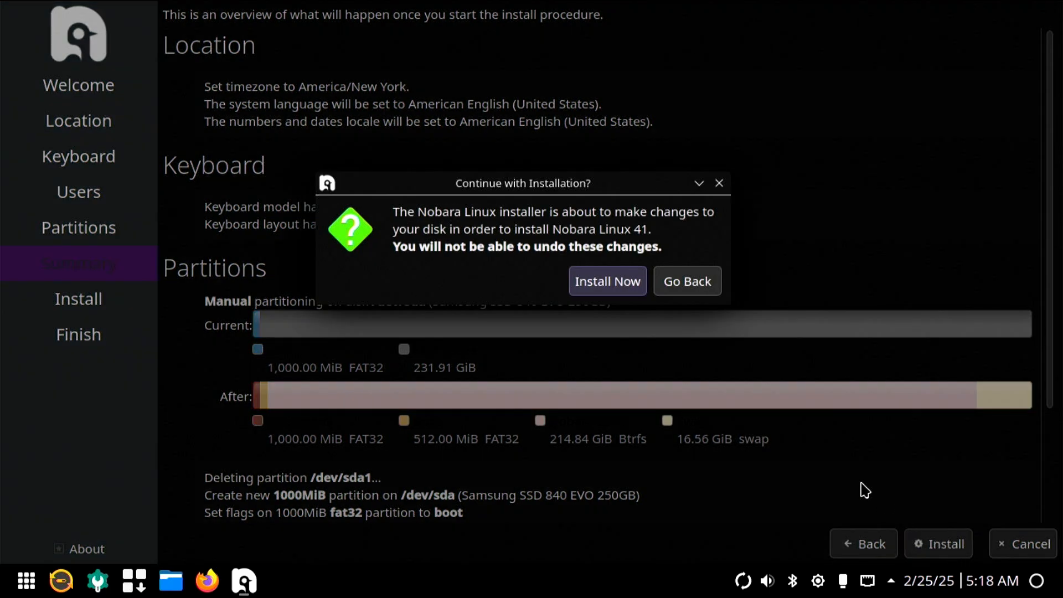
pyautogui.click(595, 299)
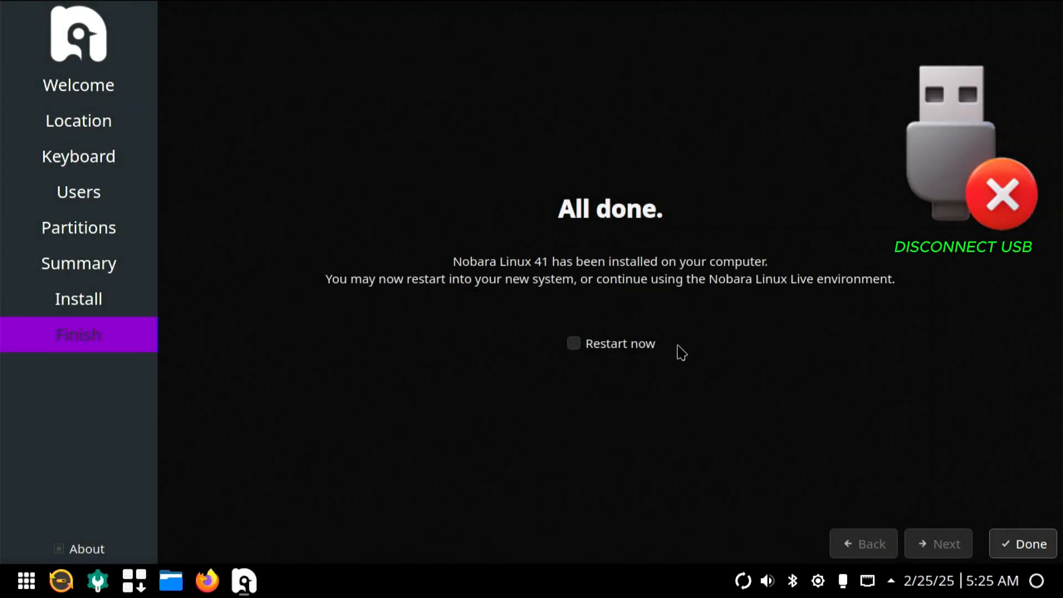
# Close the finished installer with an immediate restart and bring up the boot device selection during startup
pyautogui.click(573, 348)
pyautogui.click(1023, 544)
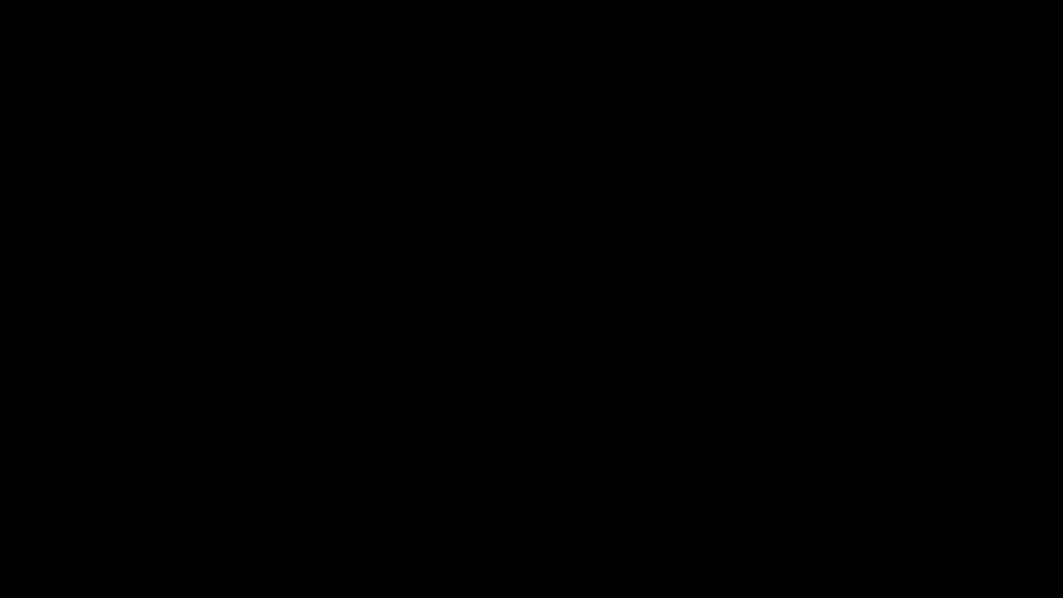
pyautogui.press('F11')
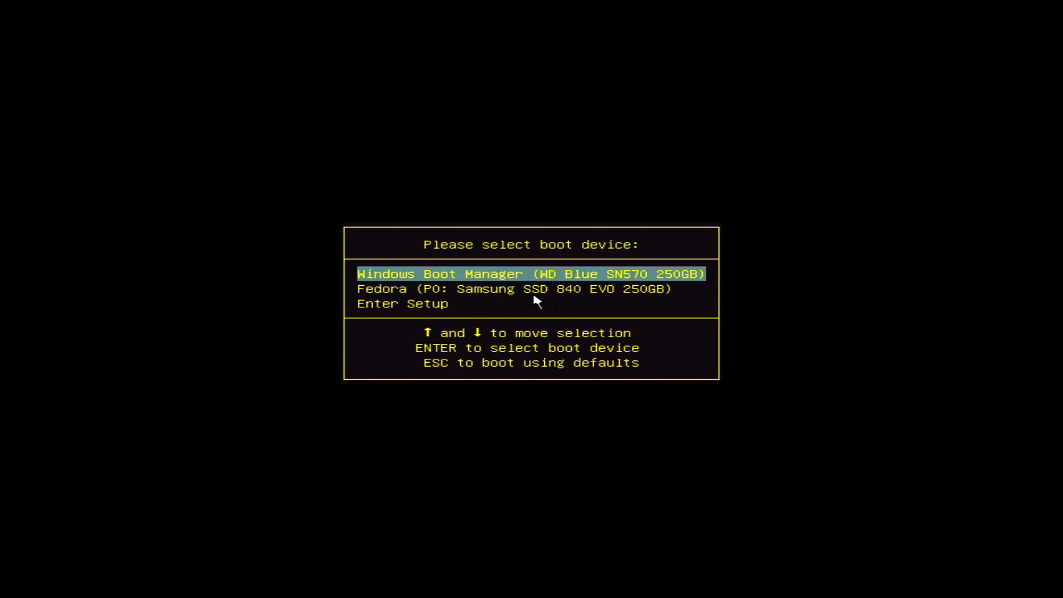
# Boot the Fedora entry on the Samsung SSD 840 EVO and accept the system update required for the new Nobara installation
pyautogui.press('Down')
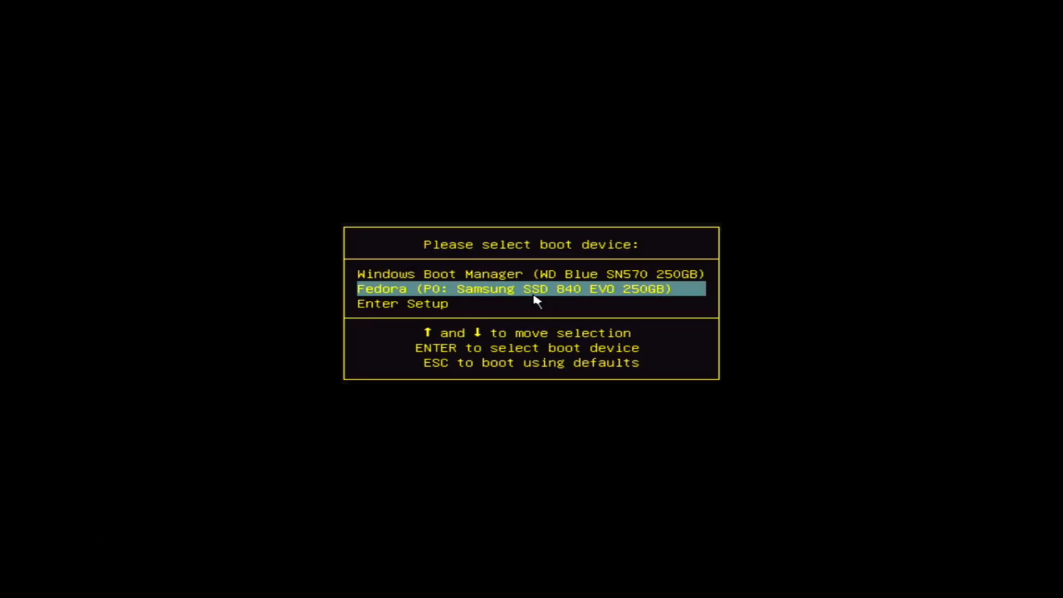
pyautogui.press('Return')
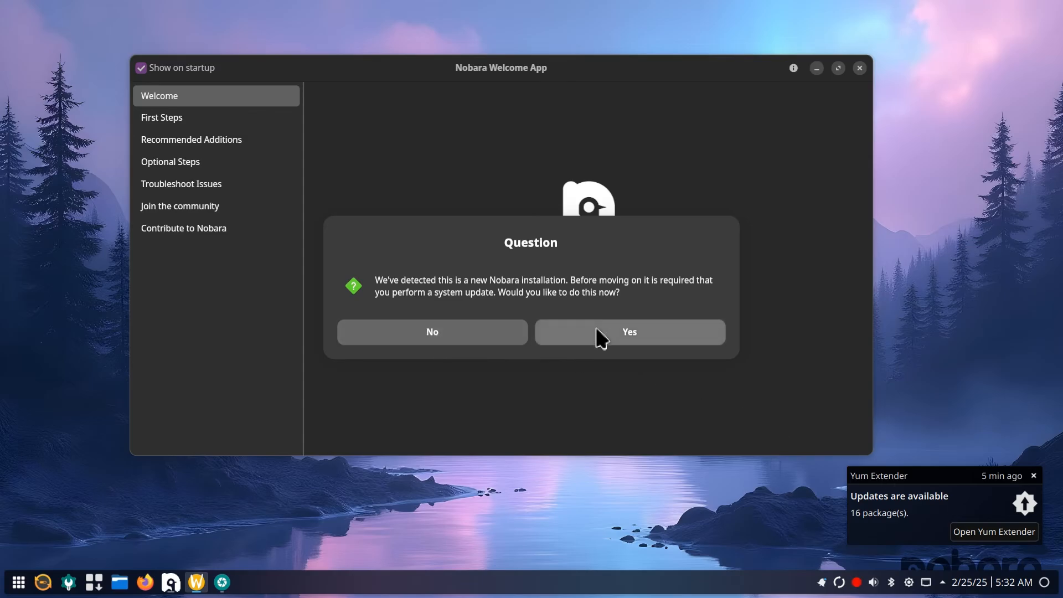
pyautogui.click(596, 330)
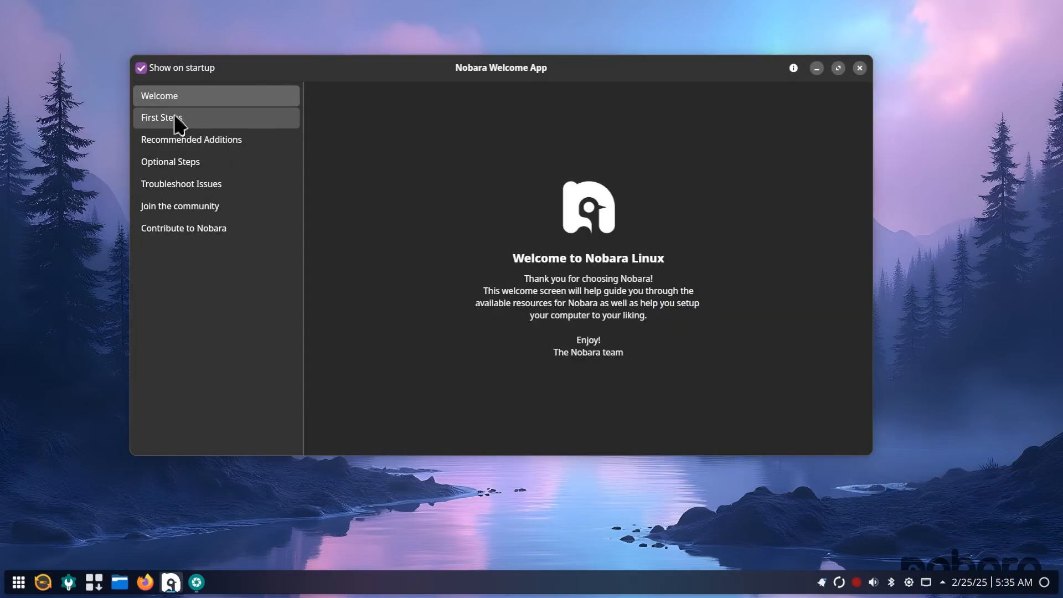
# Install the mesa-vulkan-drivers-git package through the Nobara Driver Manager and postpone the reboot
pyautogui.click(173, 120)
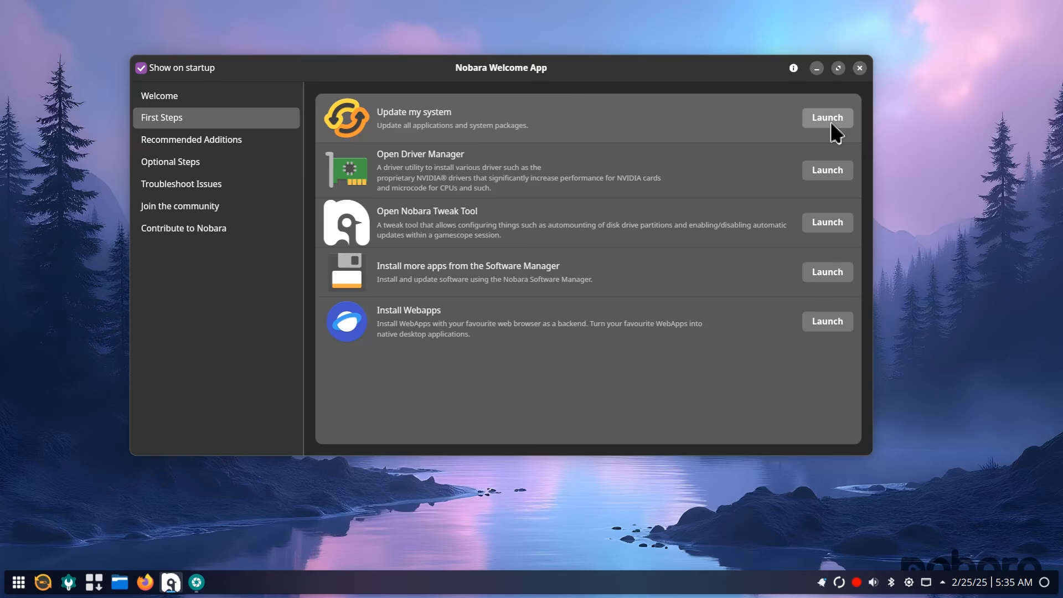
pyautogui.click(827, 171)
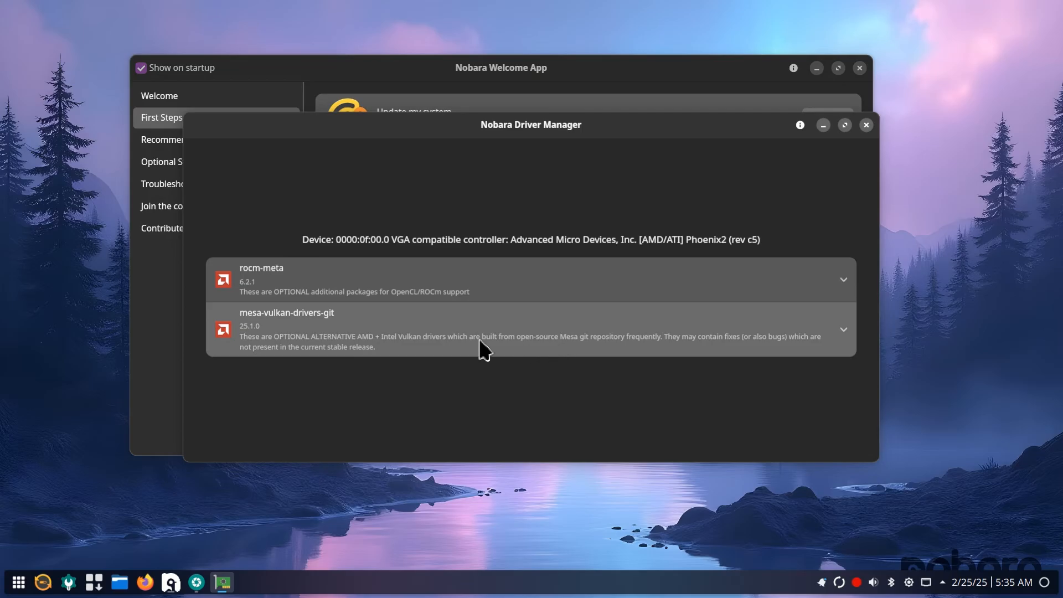
pyautogui.click(853, 332)
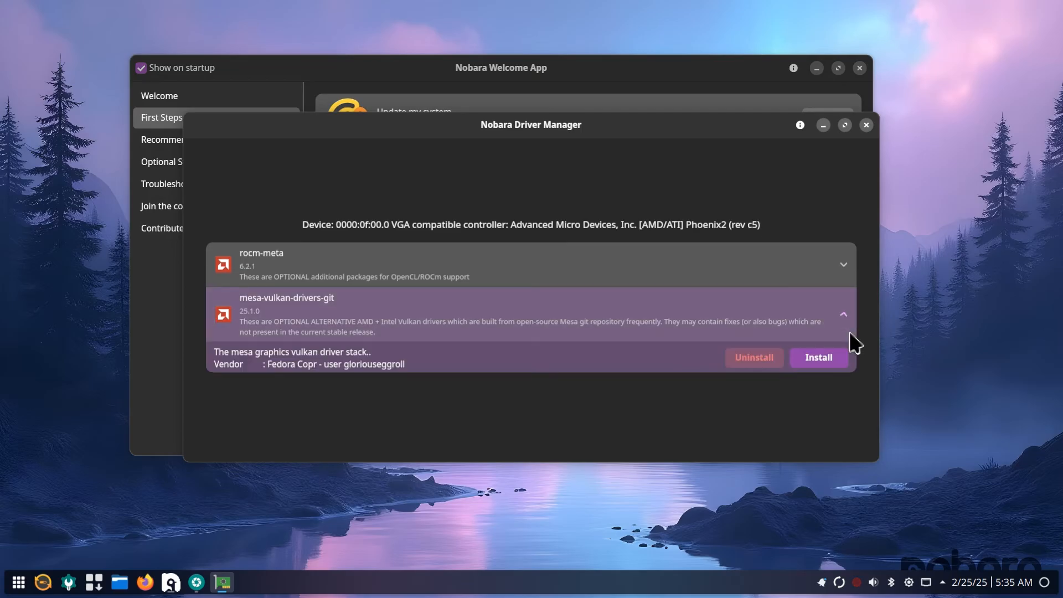
pyautogui.click(812, 362)
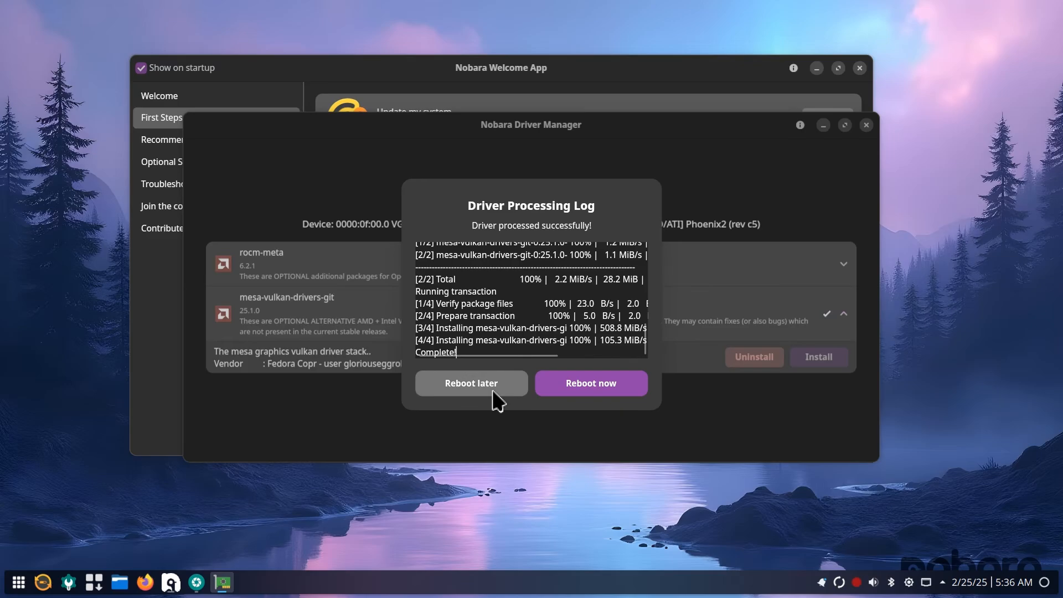
pyautogui.click(479, 390)
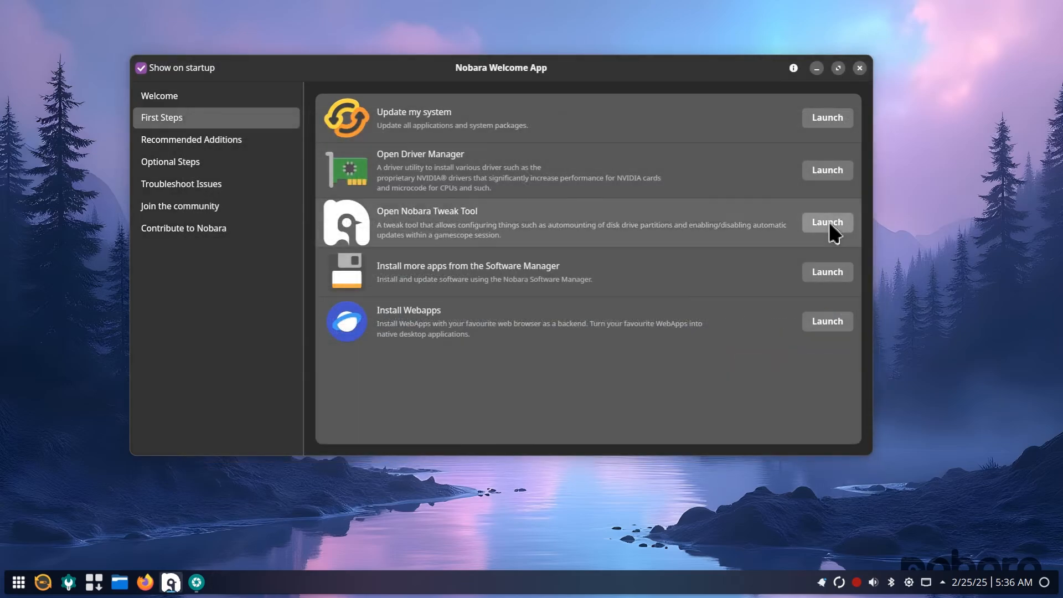
# Review the options in the Nobara Tweak Tool, close it and open the package manager
pyautogui.click(831, 227)
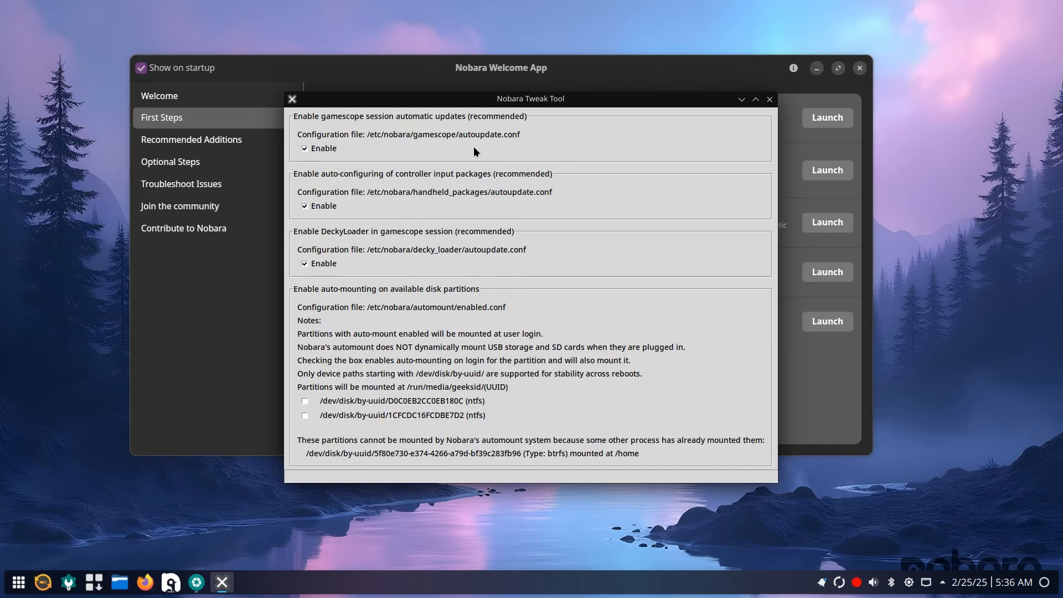
pyautogui.click(769, 99)
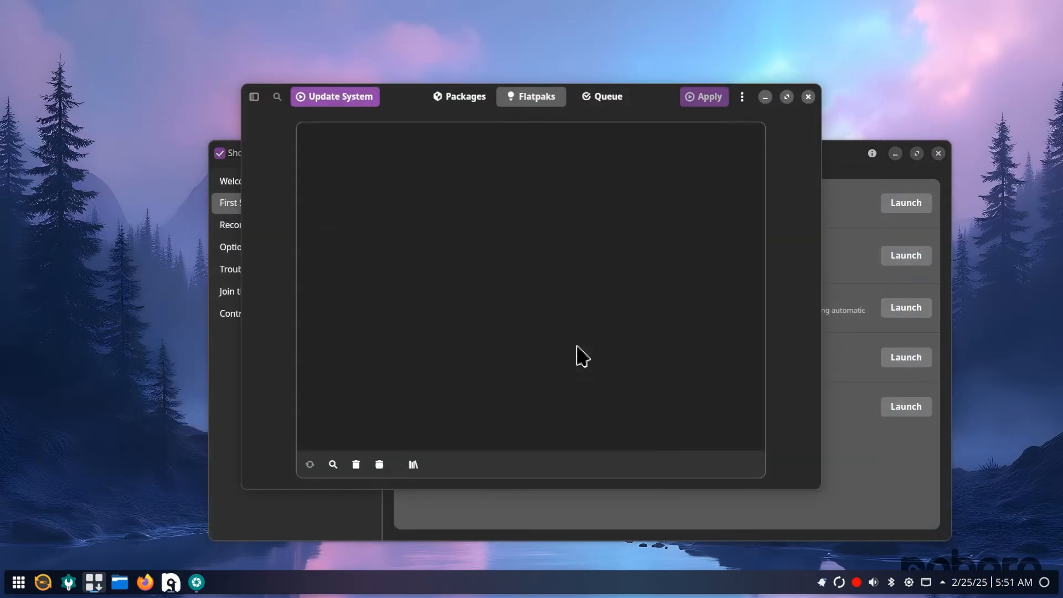
pyautogui.click(481, 102)
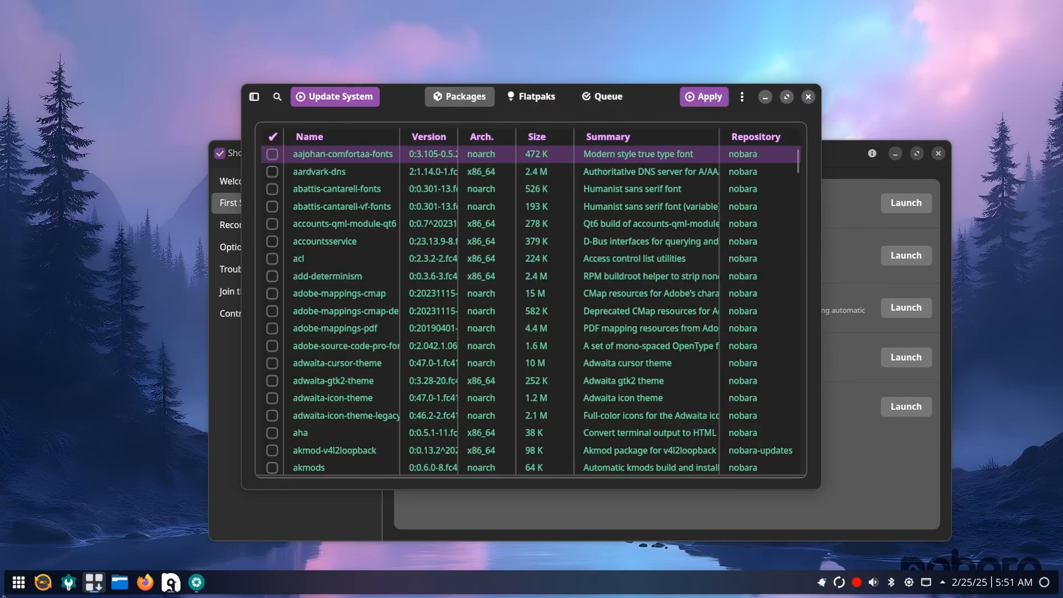
# Search the application launcher in turn for "lutr", "stea", "prot" and "video player"
pyautogui.click(14, 594)
pyautogui.write('lutr')
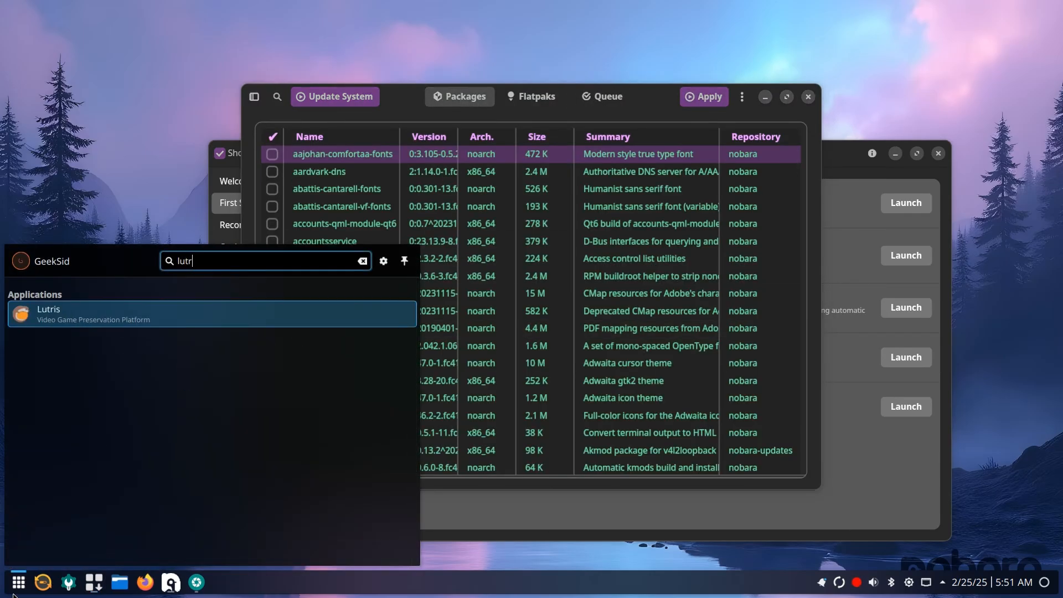
pyautogui.press('BackSpace')
pyautogui.press('BackSpace')
pyautogui.write('stea')
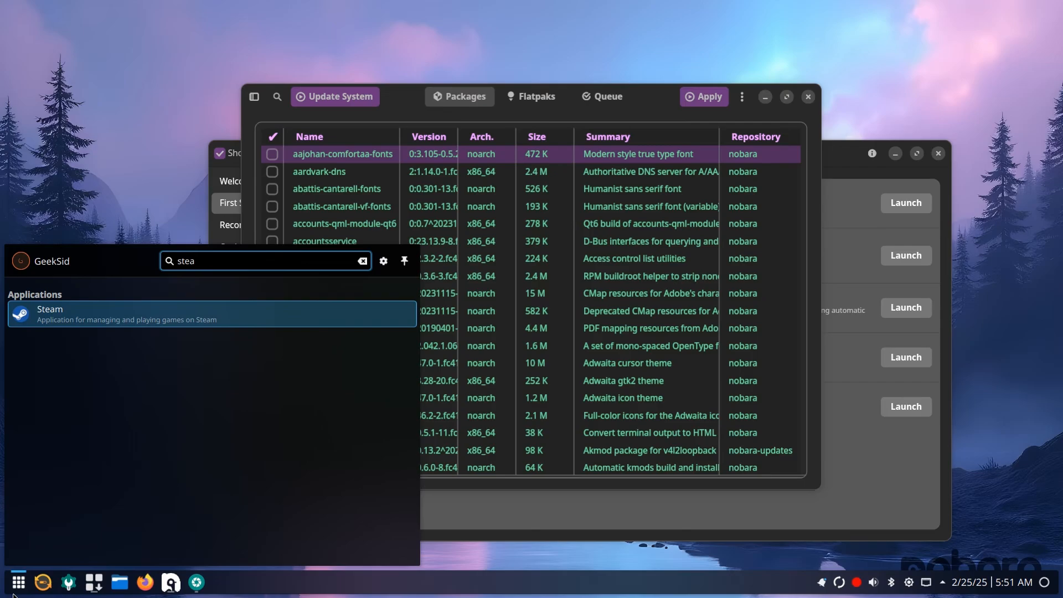
pyautogui.press('BackSpace')
pyautogui.press('BackSpace')
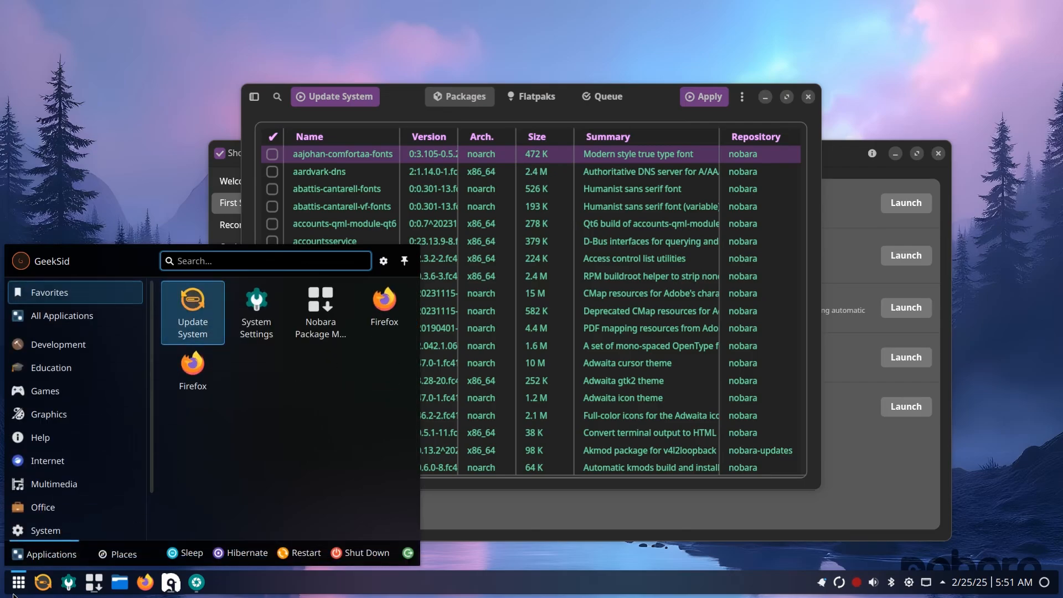
pyautogui.write('prot')
pyautogui.press('BackSpace')
pyautogui.press('BackSpace')
pyautogui.press('BackSpace')
pyautogui.write('video')
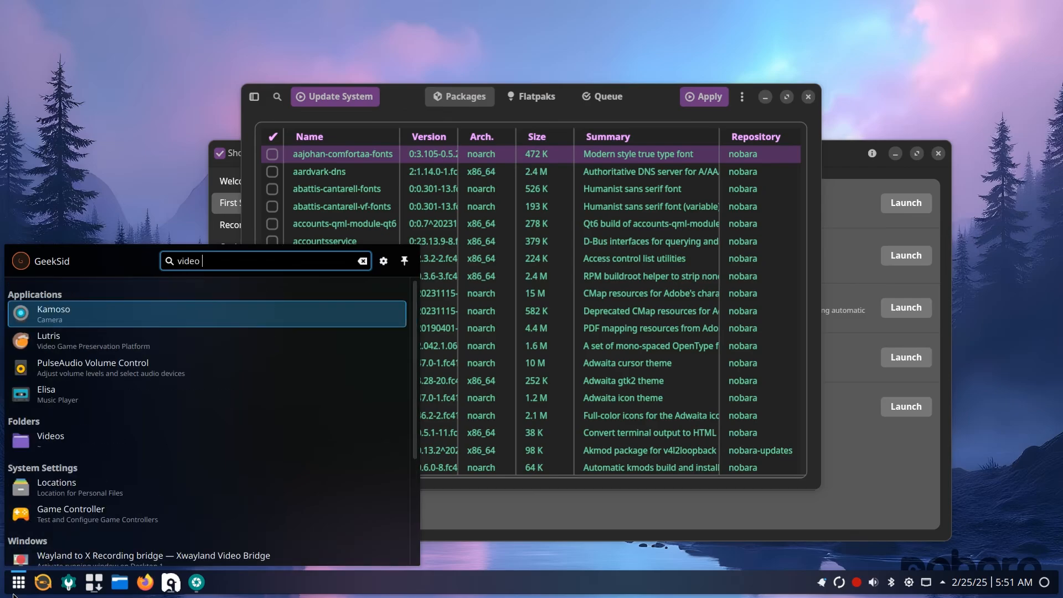
pyautogui.write(' player')
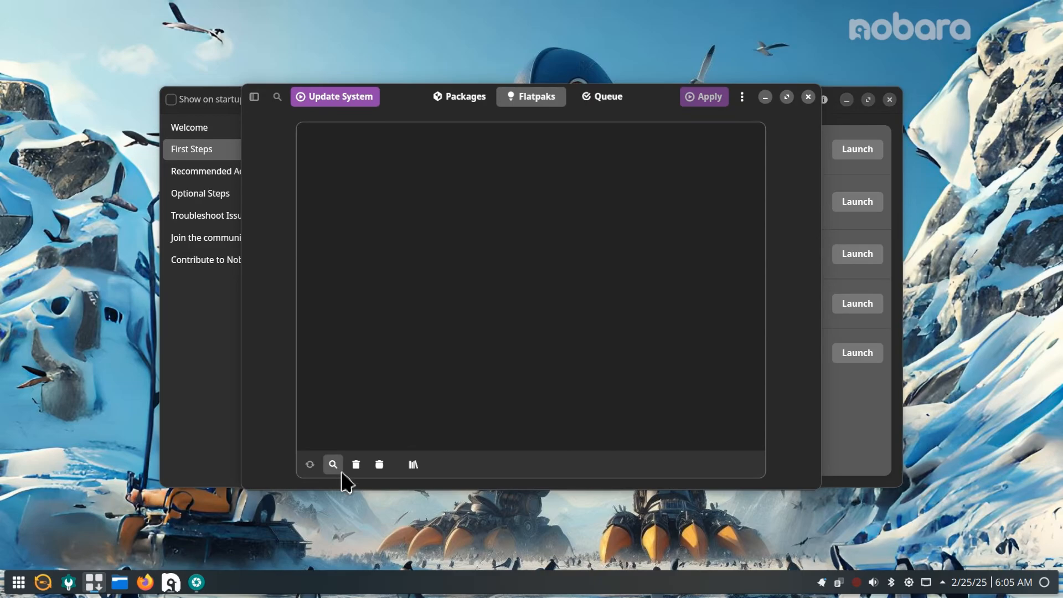
# Install VLC from the Flatpak search, launch it and accept its privacy policy with metadata network access allowed
pyautogui.click(341, 472)
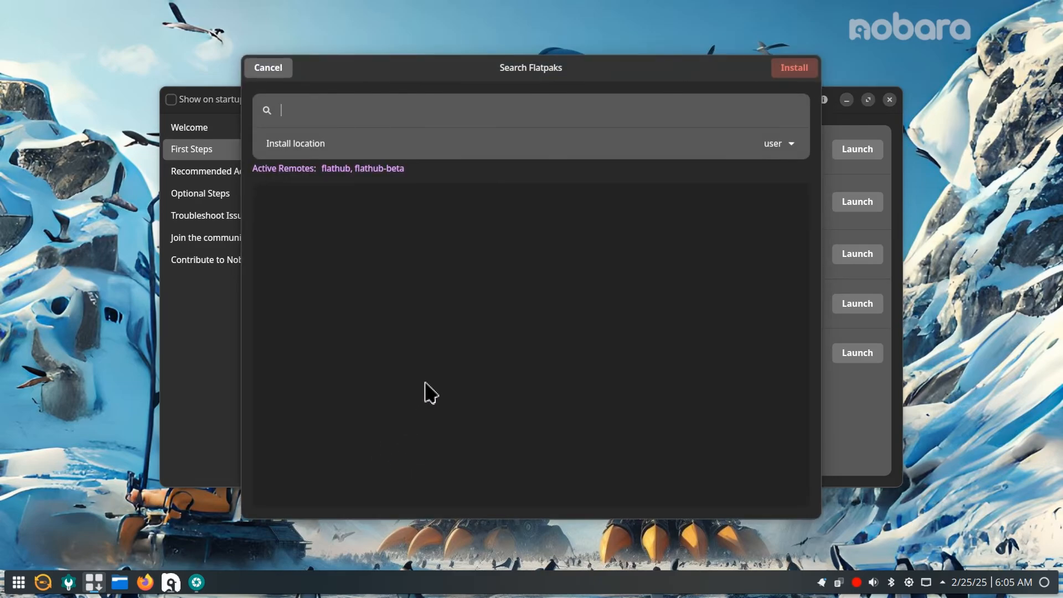
pyautogui.write('vlc')
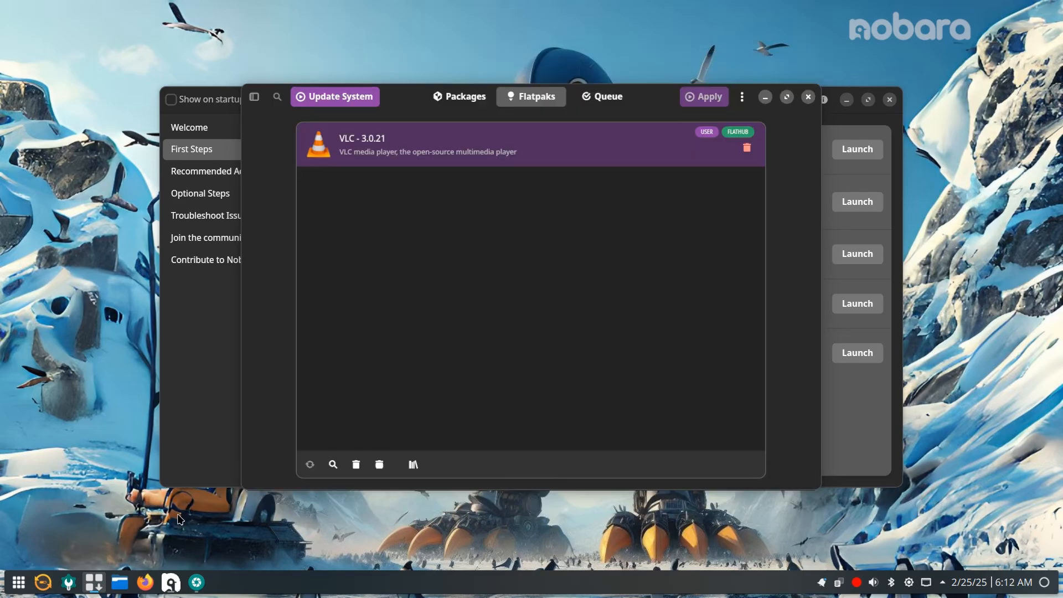
pyautogui.click(17, 586)
pyautogui.write('vlc')
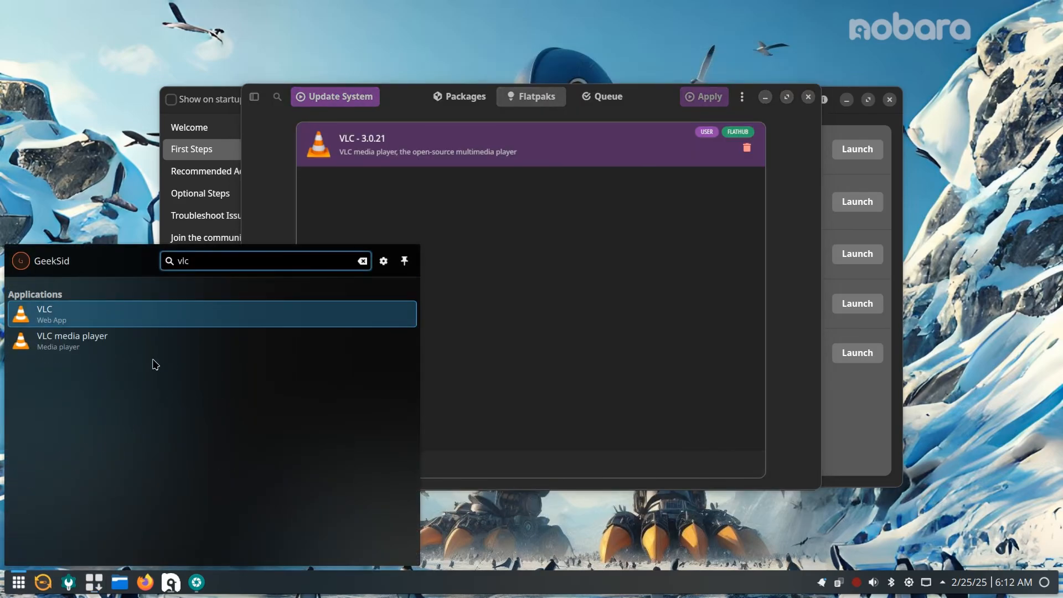
pyautogui.click(111, 340)
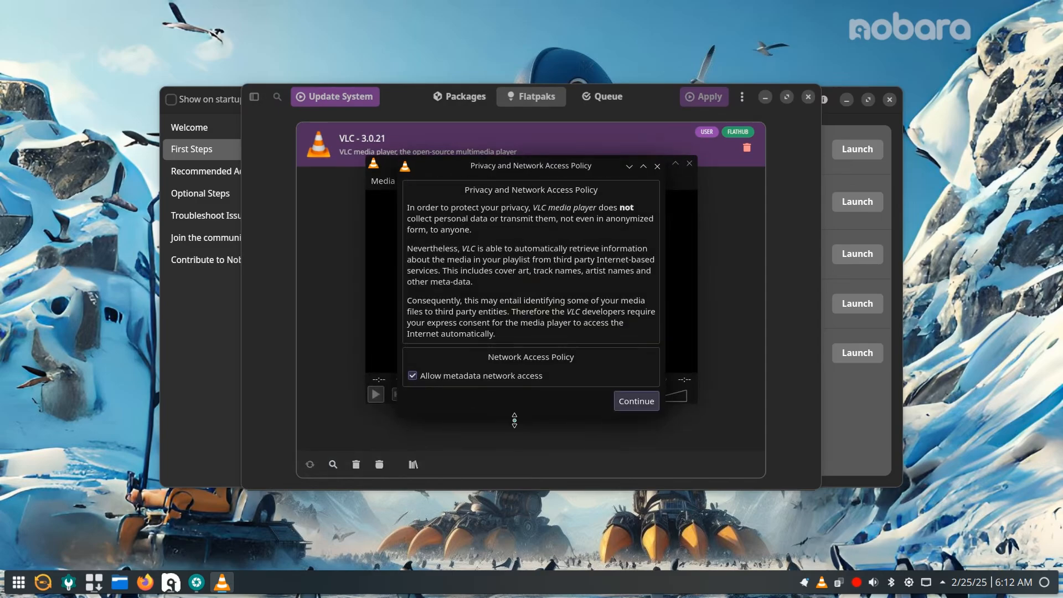
pyautogui.click(642, 402)
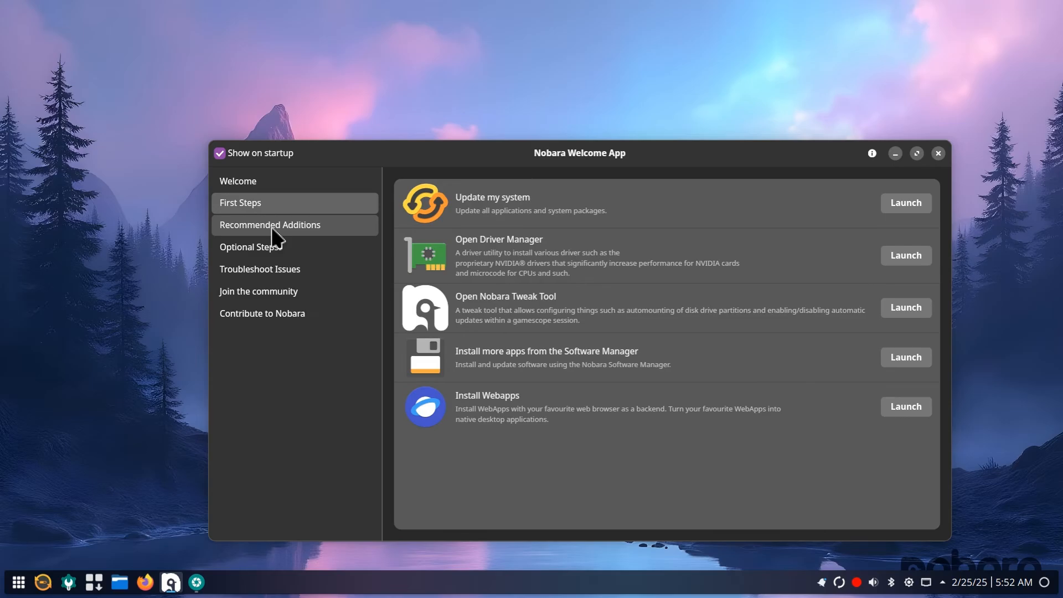
# Review the Welcome App's recommended additions, optional steps, troubleshooting, community and contribution pages, then close the app
pyautogui.click(273, 229)
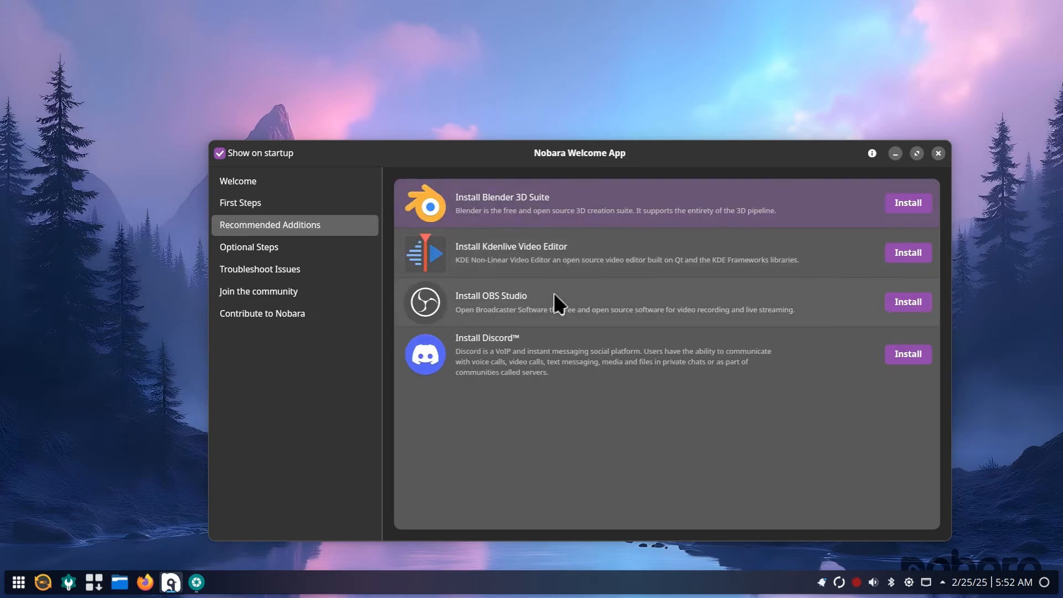
pyautogui.click(286, 243)
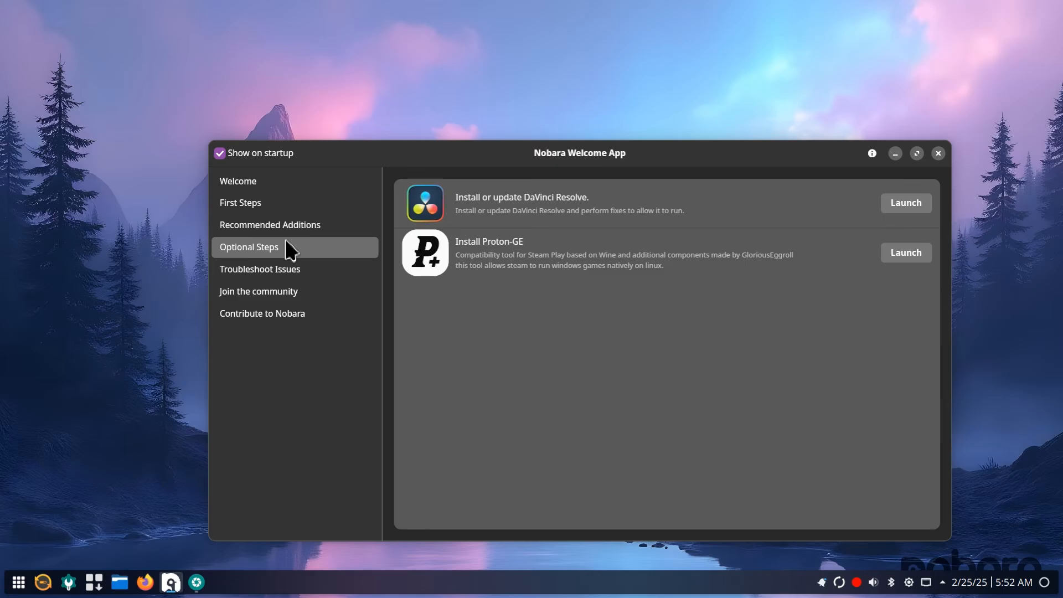
pyautogui.click(265, 272)
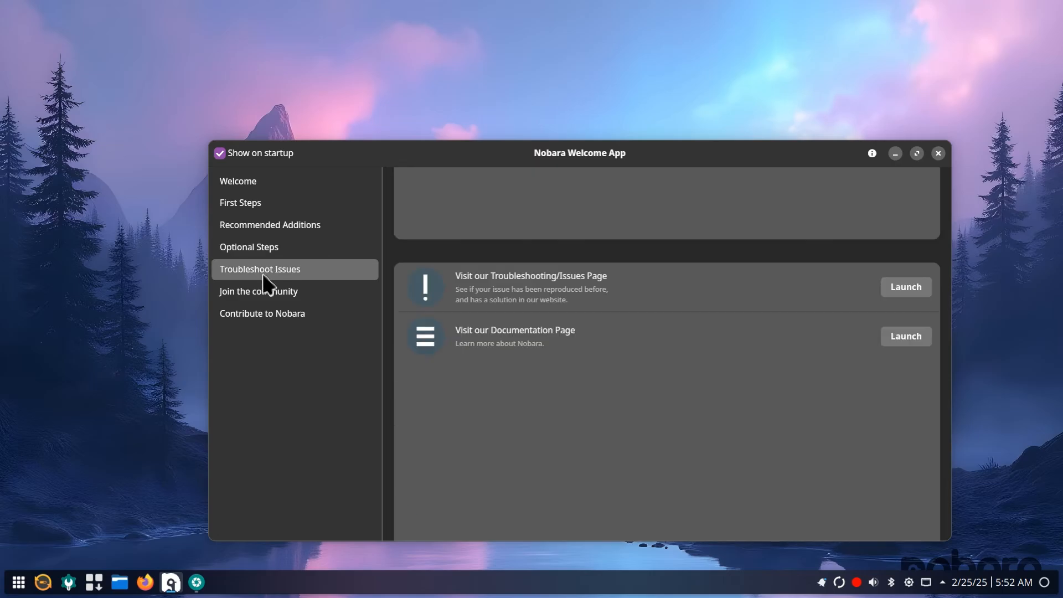
pyautogui.click(300, 298)
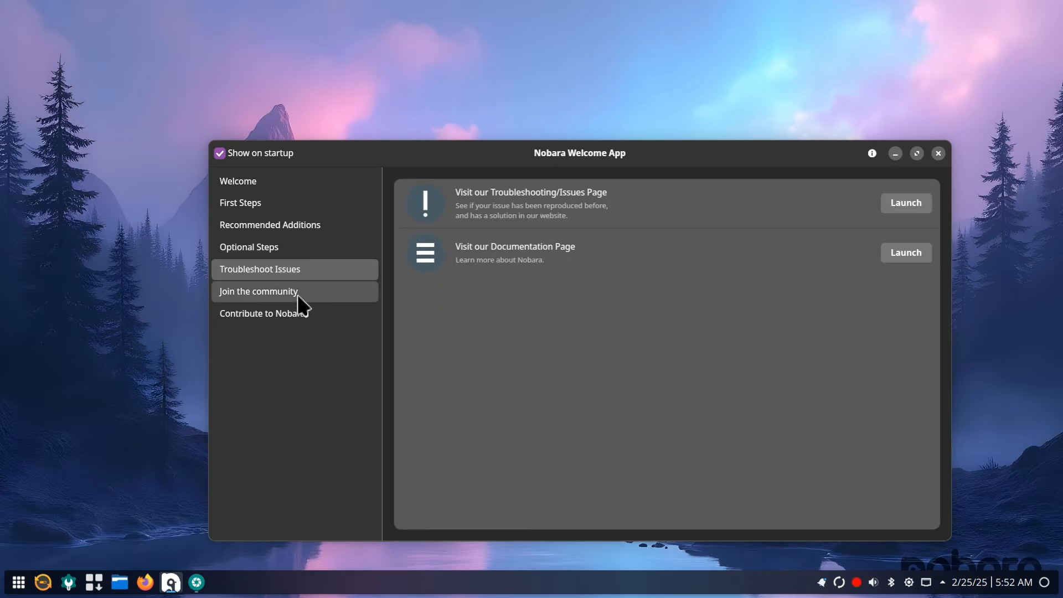
pyautogui.click(322, 319)
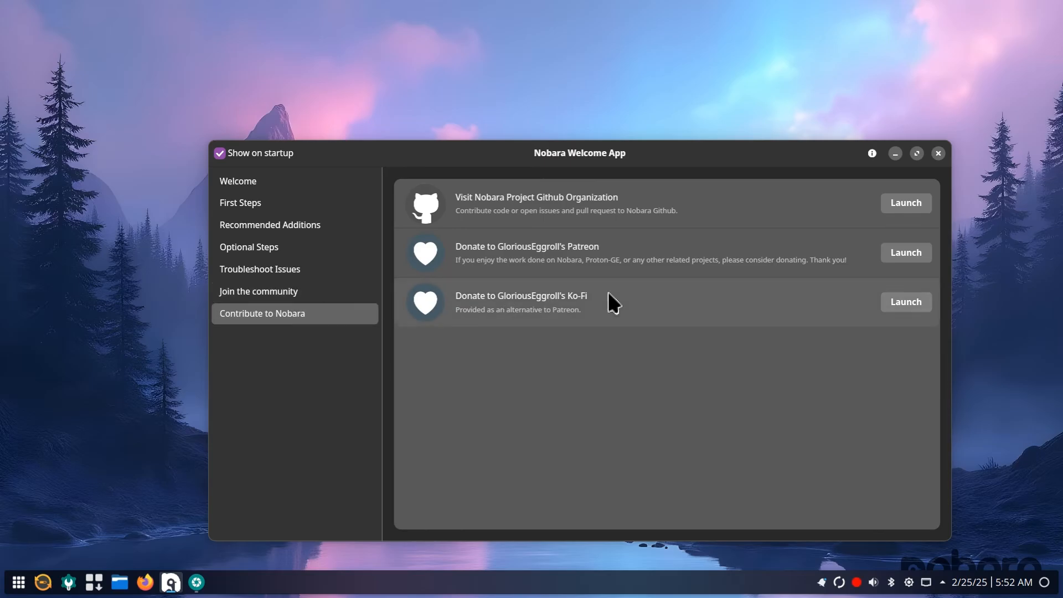
pyautogui.click(937, 156)
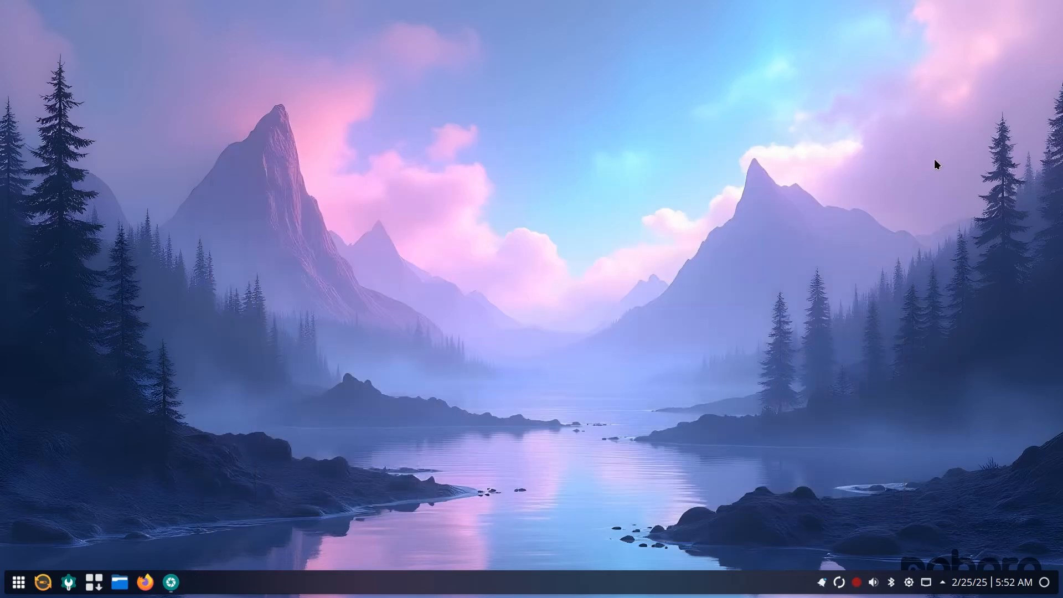
# Open About this System in System Settings, maximize the window and examine the processor and memory details
pyautogui.click(14, 590)
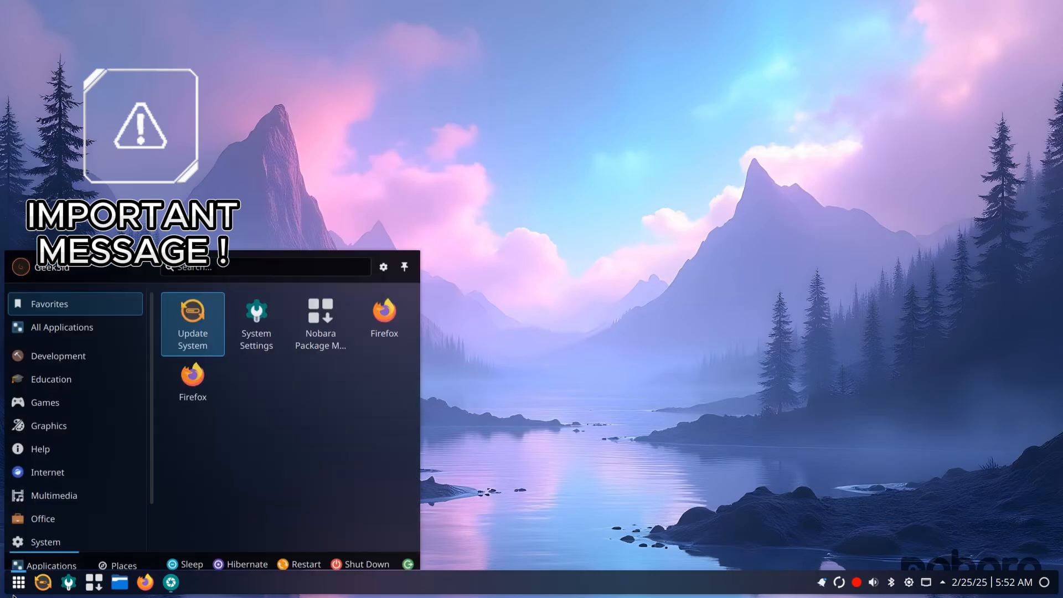
pyautogui.scroll(-2, 70, 481)
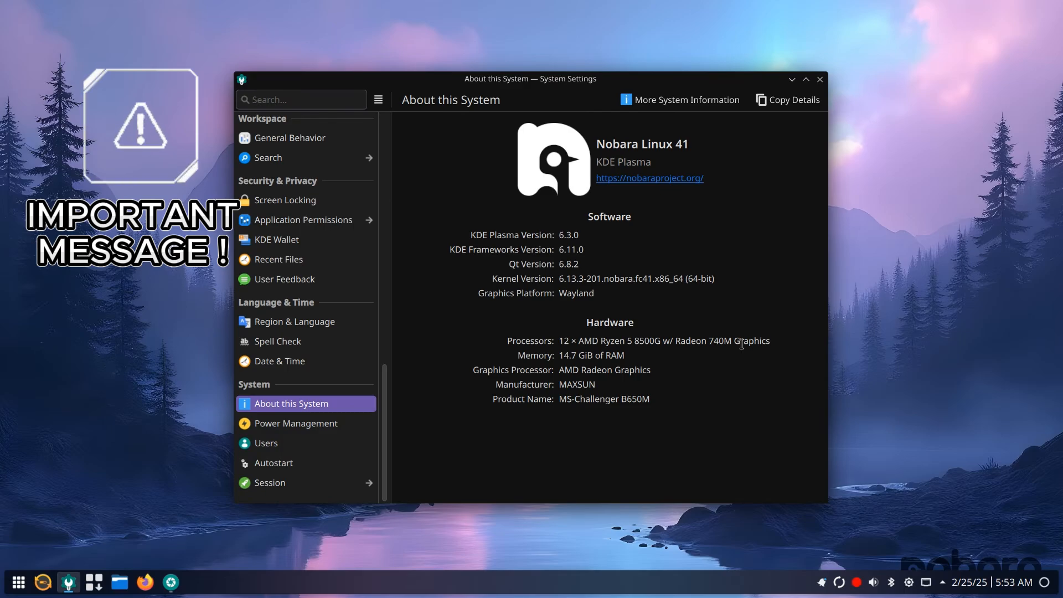
pyautogui.click(806, 79)
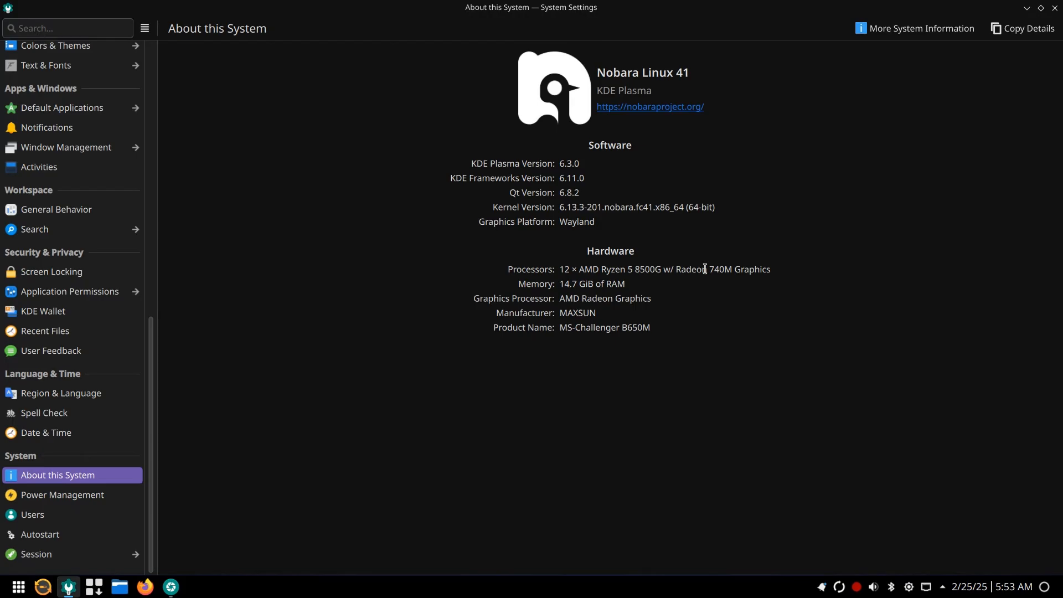
pyautogui.moveTo(564, 269); pyautogui.dragTo(851, 291)
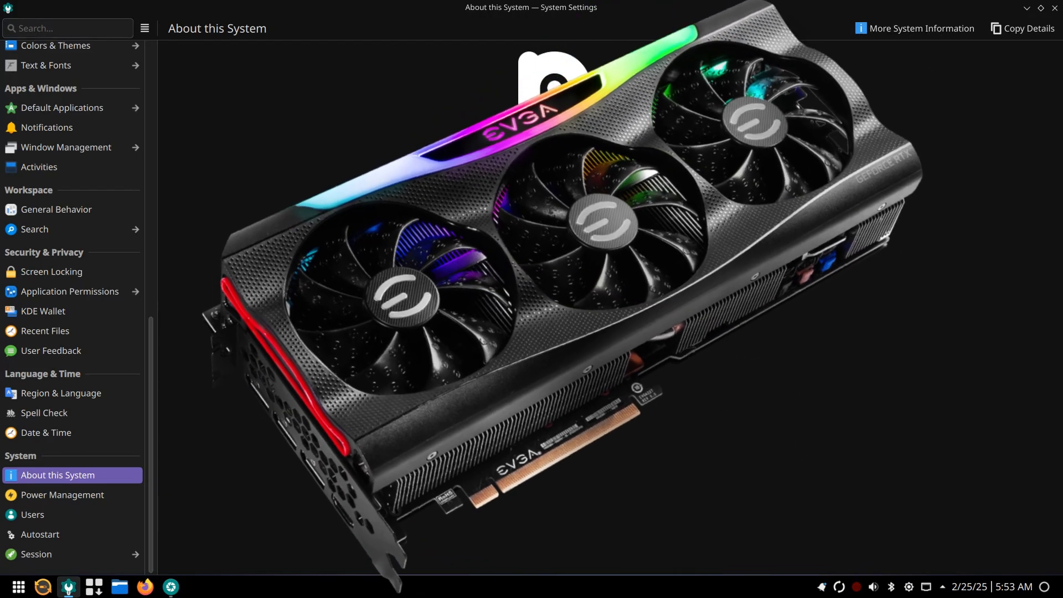